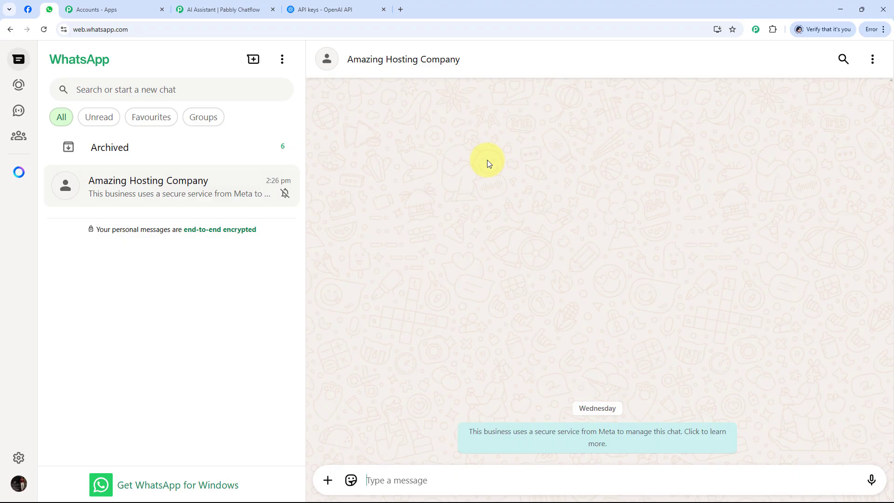
# Step: Send the message "Hello I need help" in the Amazing Hosting Company chat
pyautogui.write('He')
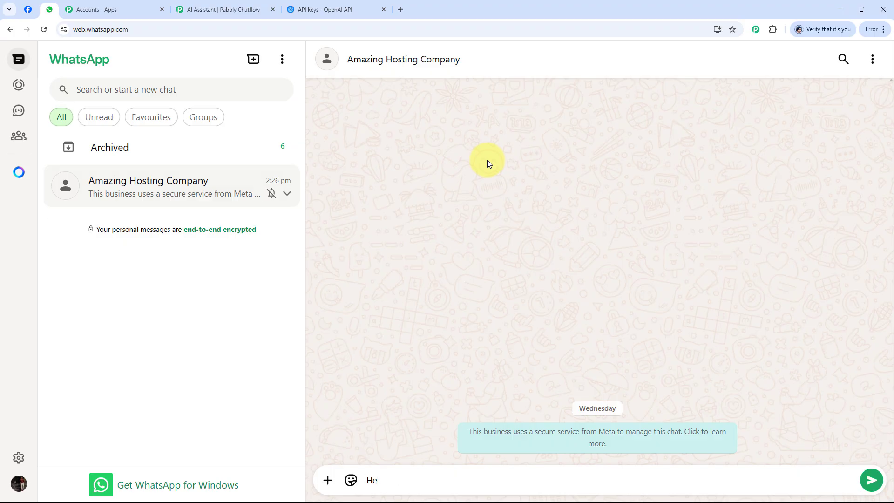
pyautogui.write('llo I need help')
pyautogui.press('Return')
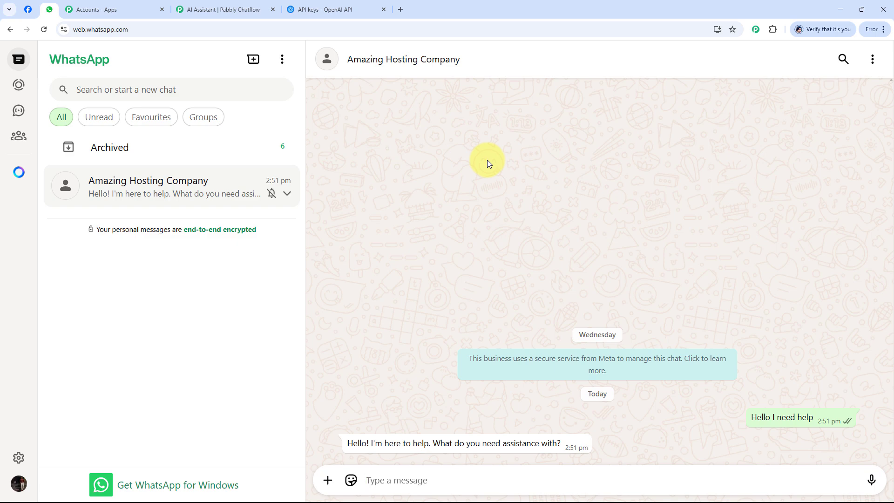
# Step: Ask the hosting company "What is the uptime guarantee?" and "Is domain included in hosting?" as two separate messages
pyautogui.write('What is the uptime guarantee?')
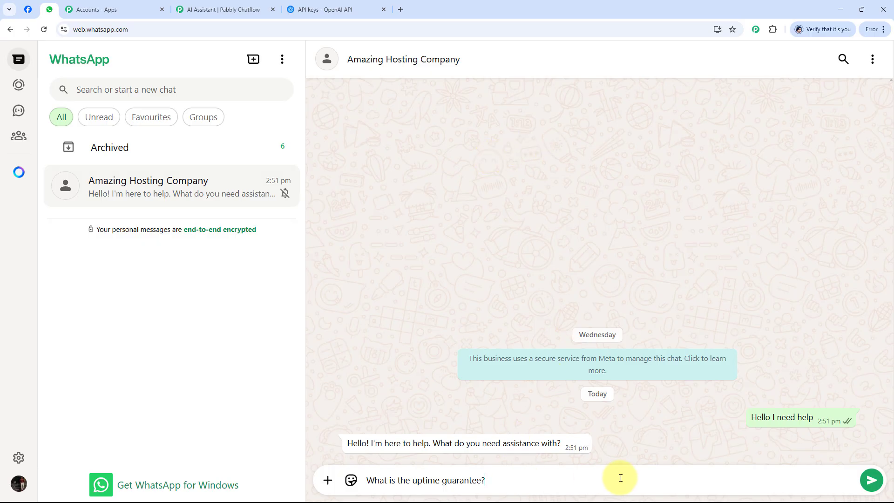
pyautogui.press('Return')
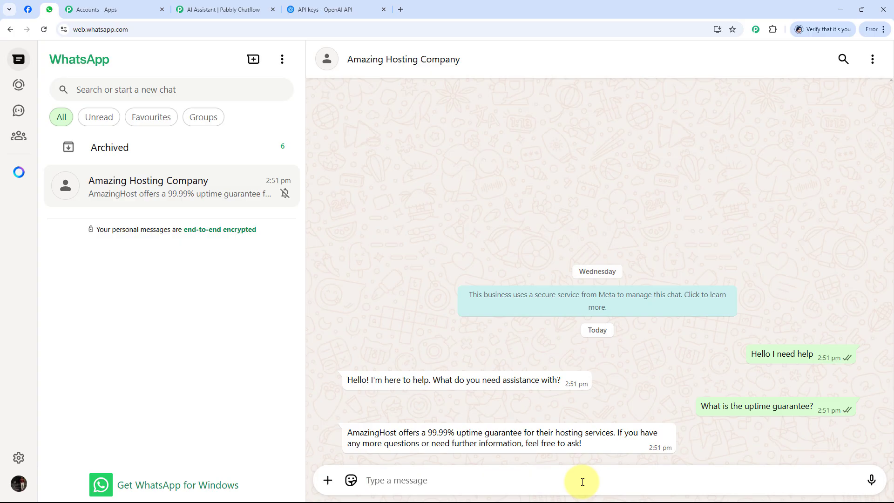
pyautogui.write('Is domain included in hosting?')
pyautogui.press('Return')
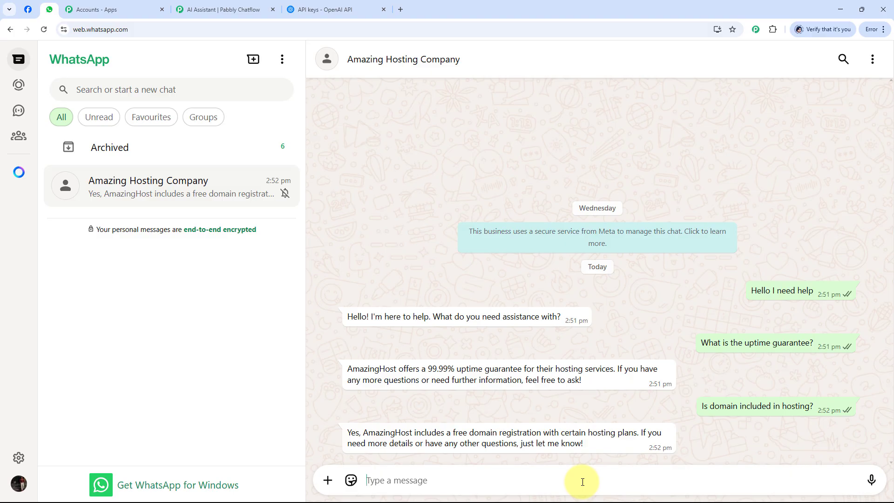
# Step: Ask "Can I upgrade my hosting plan later?" and follow up with "Yes I want to know the process"
pyautogui.write('Can I upgrade my hosting plan later?')
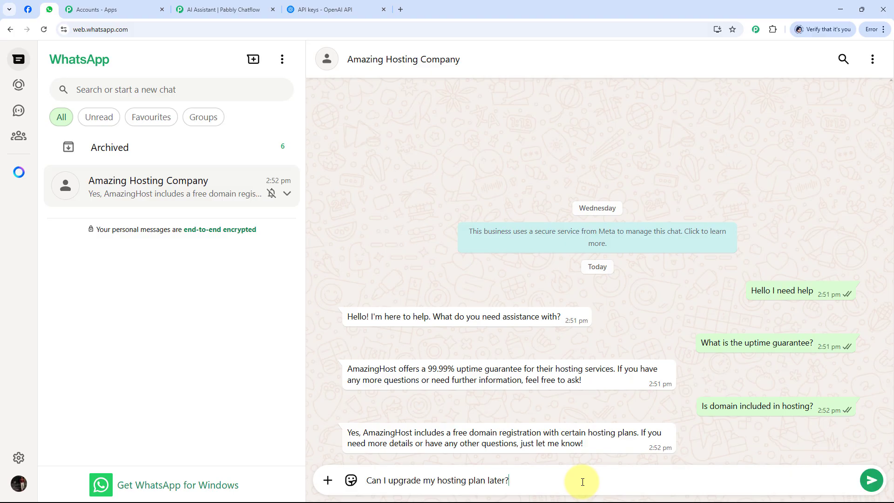
pyautogui.press('Return')
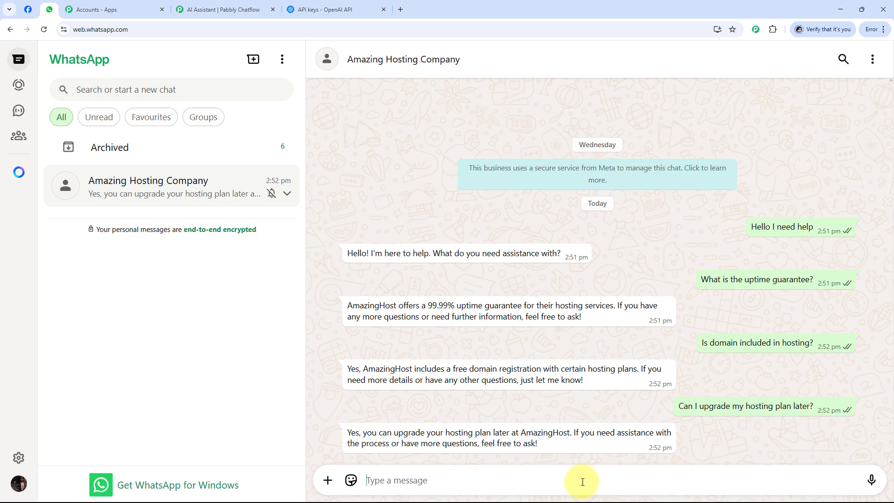
pyautogui.write('I')
pyautogui.press('BackSpace')
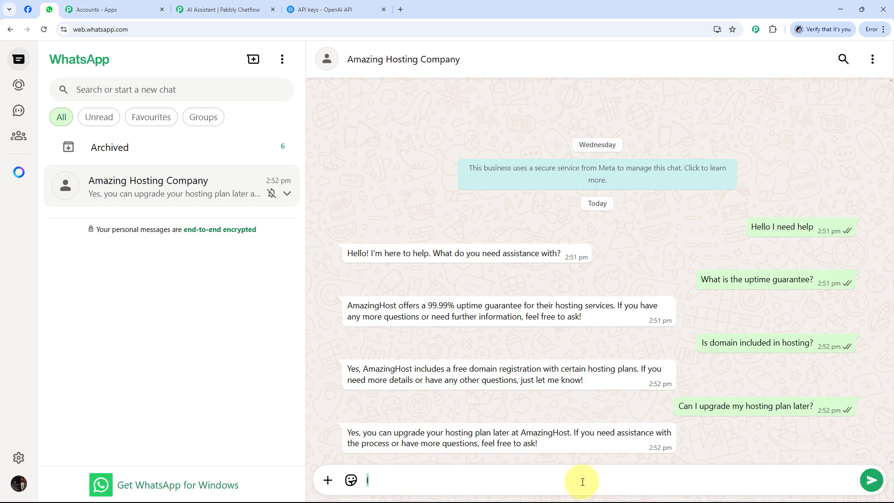
pyautogui.write('Yes I want to know thew')
pyautogui.press('BackSpace')
pyautogui.write('process')
pyautogui.press('Return')
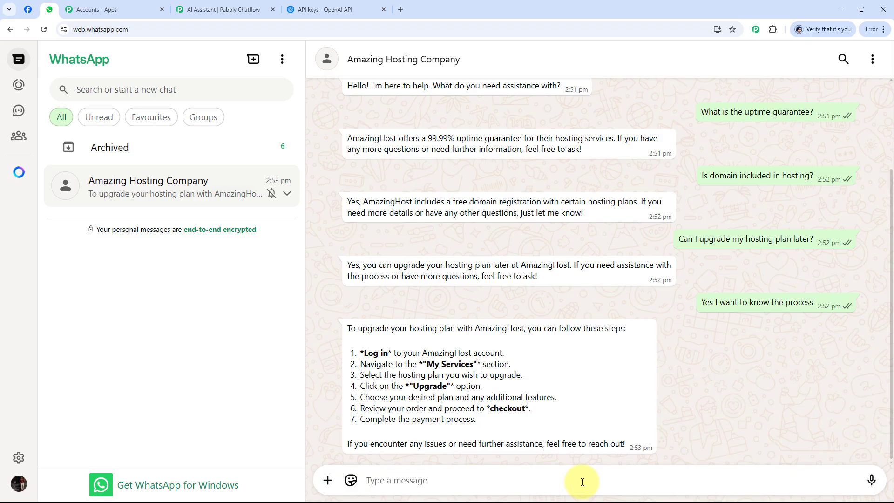
pyautogui.scroll(3, 525, 408)
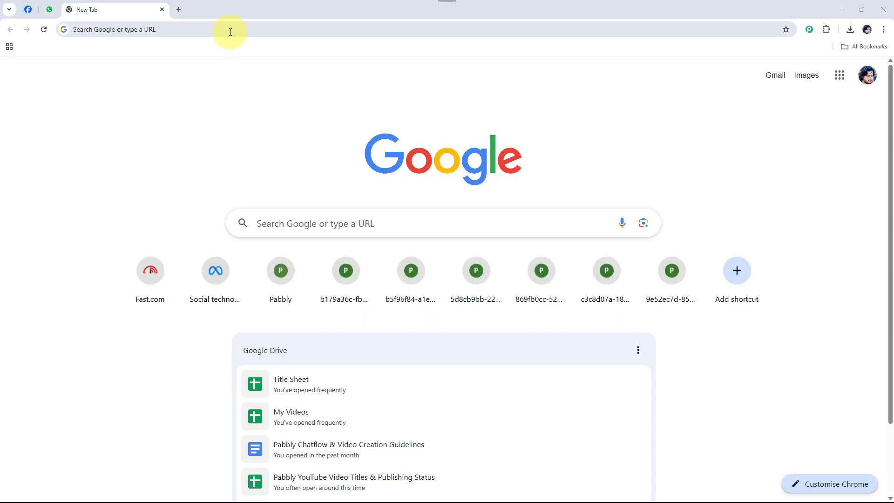
# Step: Go to pabbly.com/chatflow in the browser, sign in, and access the Pabbly Chatflow app
pyautogui.click(231, 30)
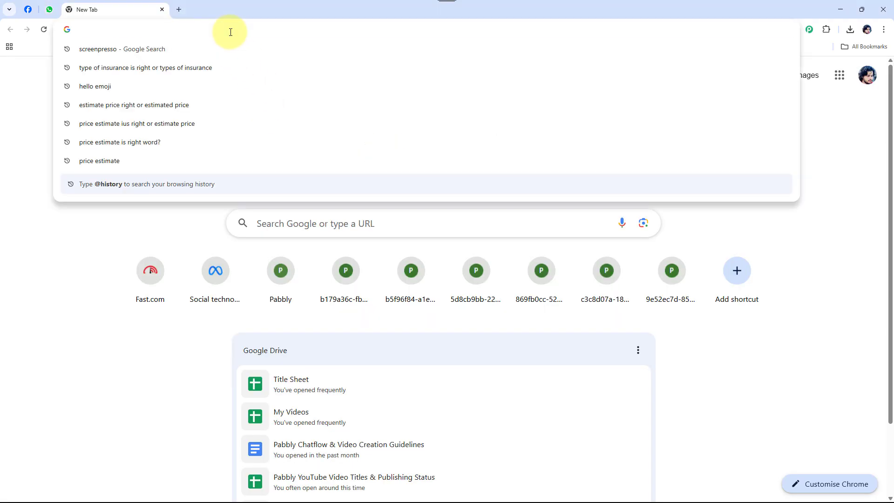
pyautogui.write('pabbly')
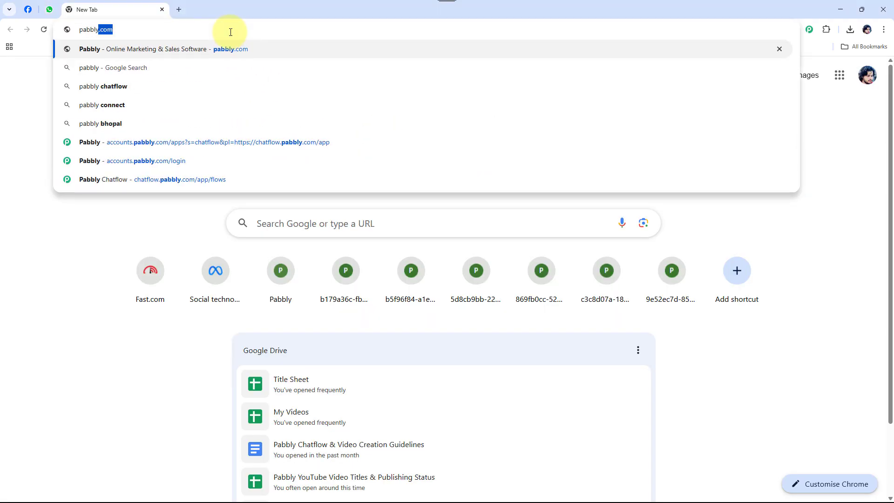
pyautogui.write('.com/')
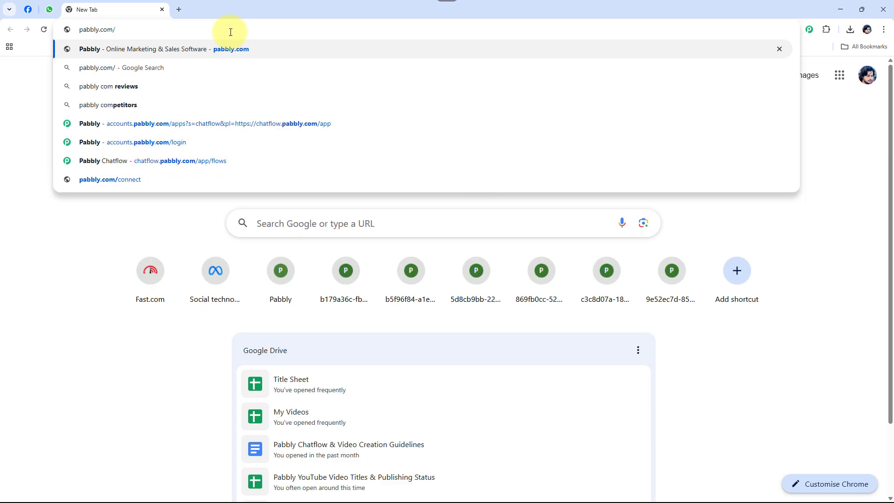
pyautogui.press('Return')
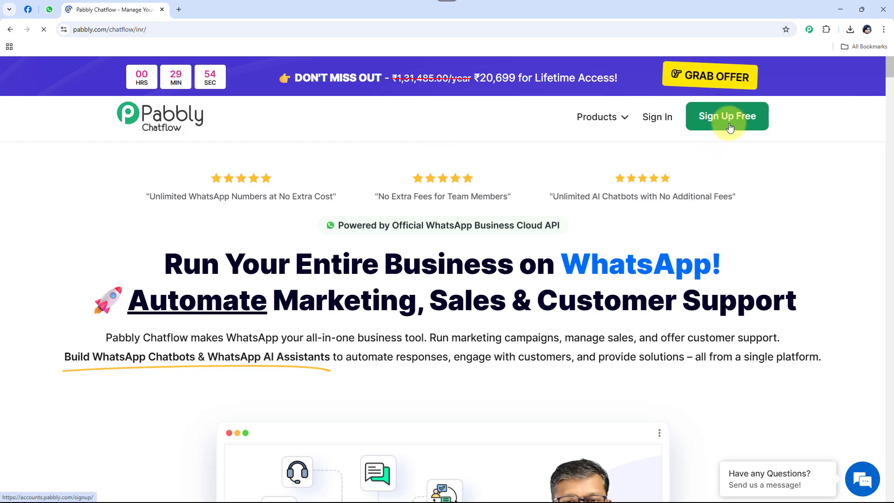
pyautogui.click(658, 117)
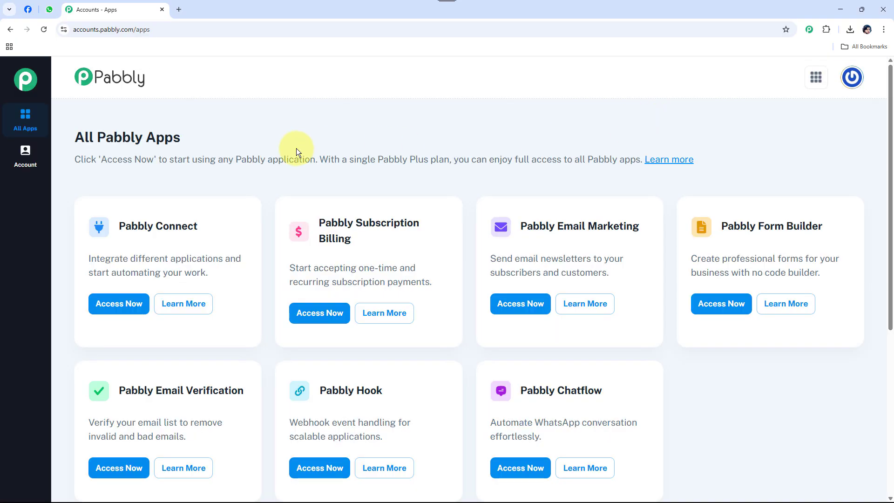
pyautogui.scroll(-5, 297, 148)
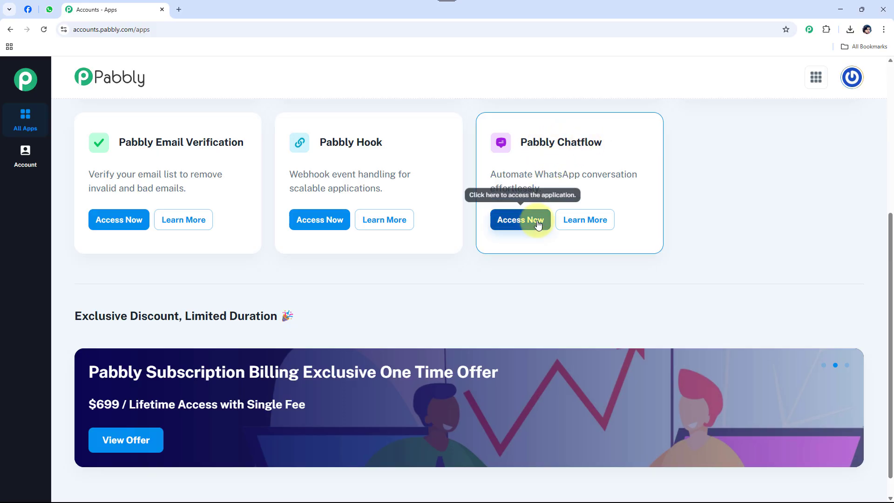
pyautogui.click(522, 223)
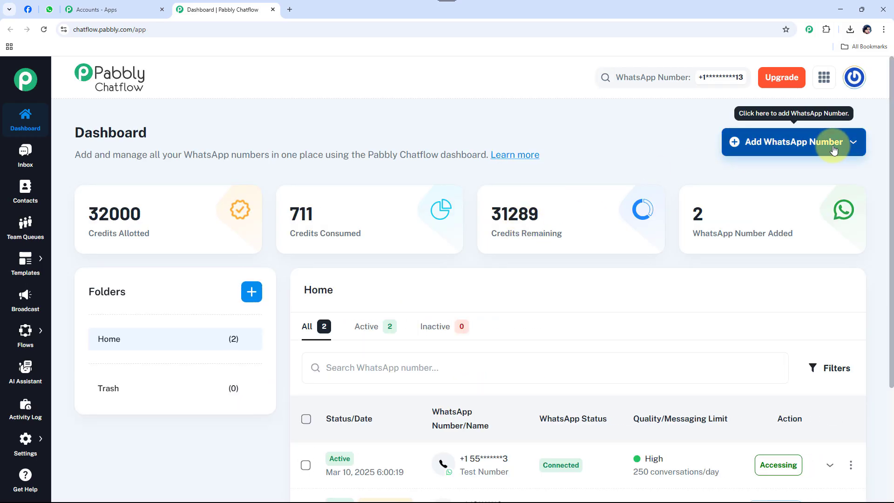
# Step: Examine the options for adding a WhatsApp number, the list of connected numbers and the folders on the dashboard
pyautogui.click(784, 148)
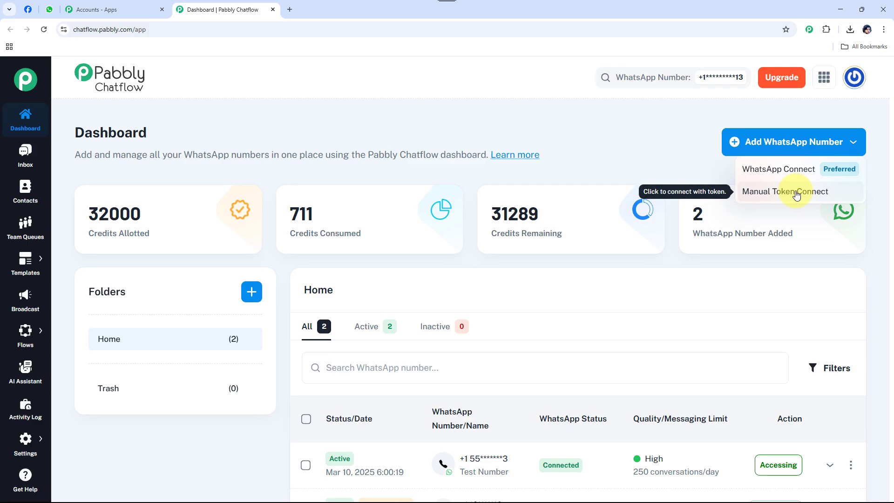
pyautogui.click(708, 140)
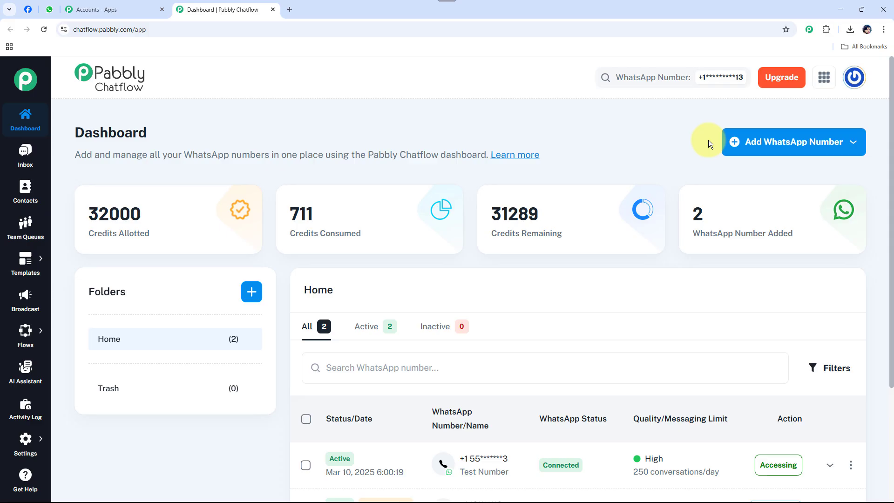
pyautogui.scroll(-3, 524, 174)
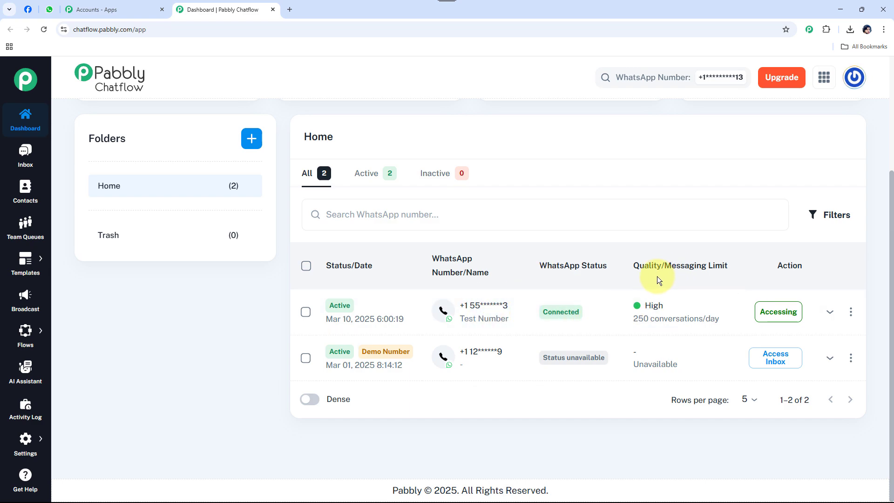
pyautogui.moveTo(660, 312)
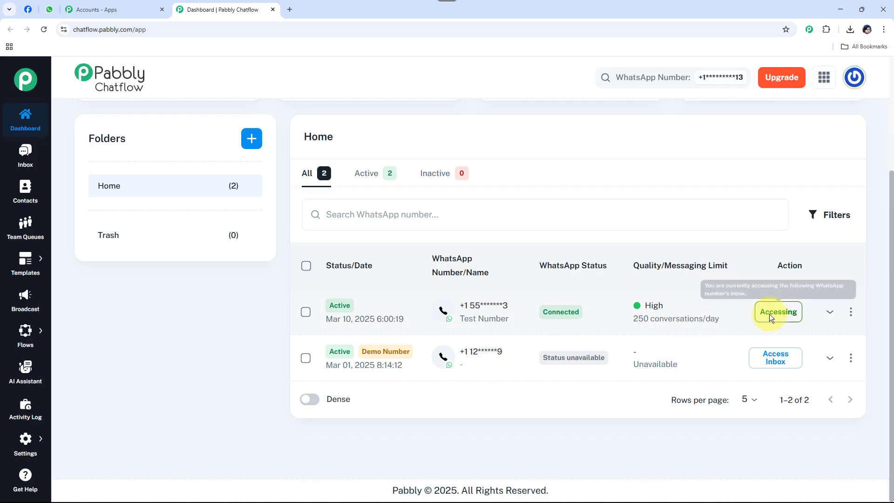
pyautogui.scroll(3, 87, 296)
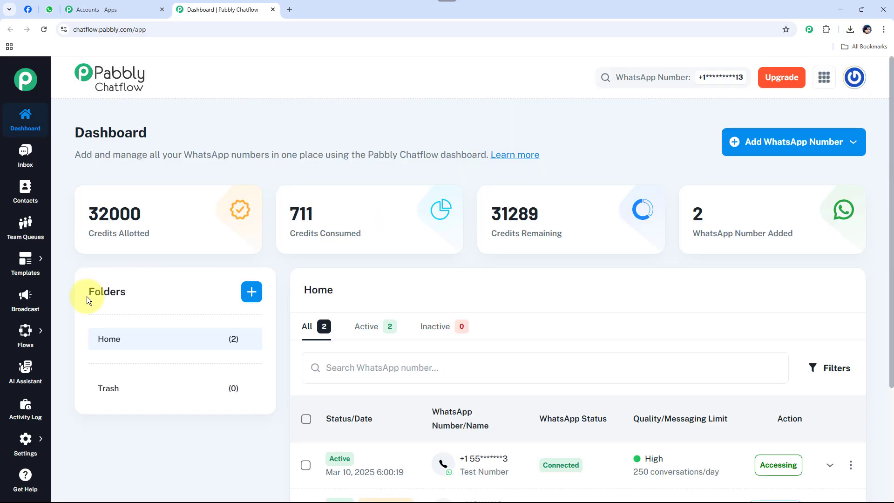
pyautogui.doubleClick(108, 294)
pyautogui.click(158, 295)
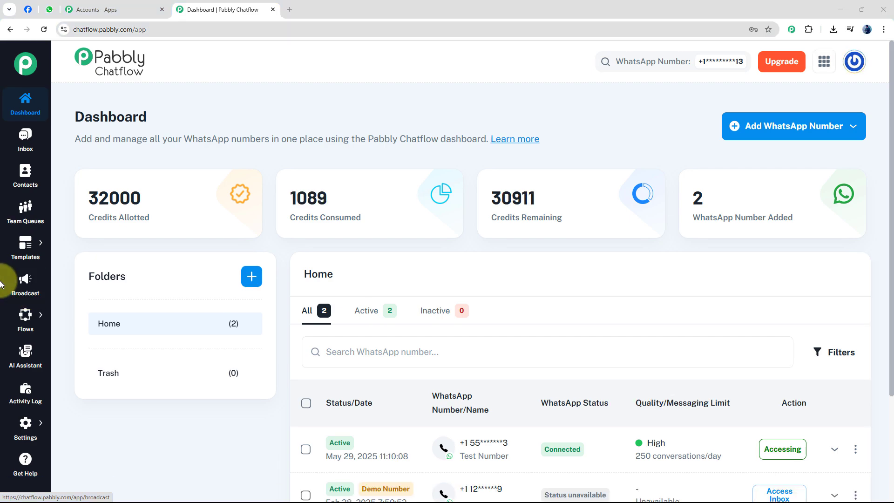
# Step: Create a new AI assistant named "Smart AI Assistant" in the AI Assistant section
pyautogui.click(24, 362)
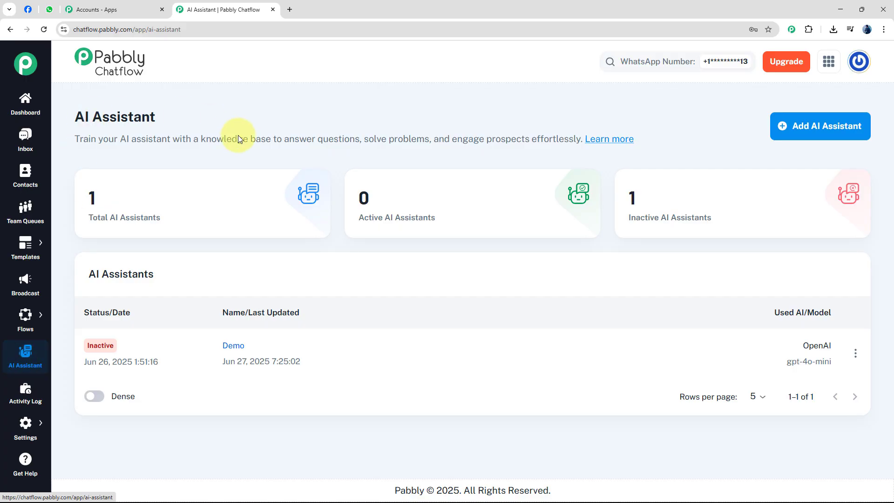
pyautogui.moveTo(227, 224)
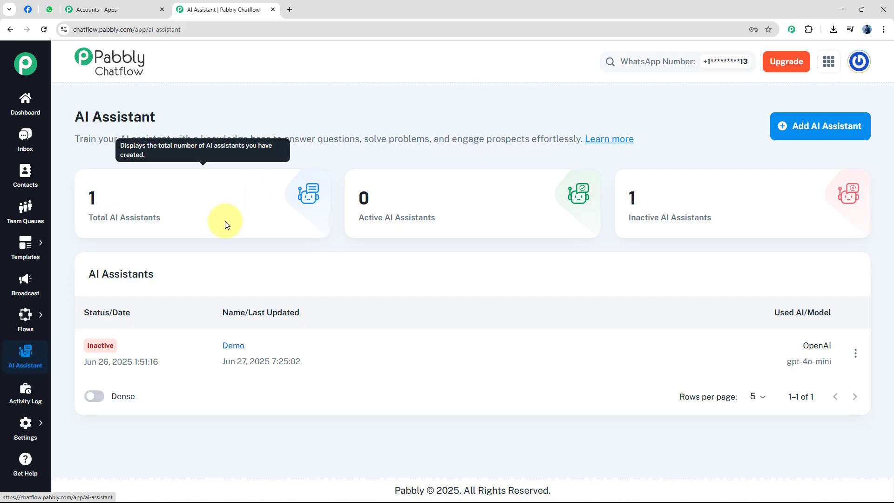
pyautogui.moveTo(674, 228)
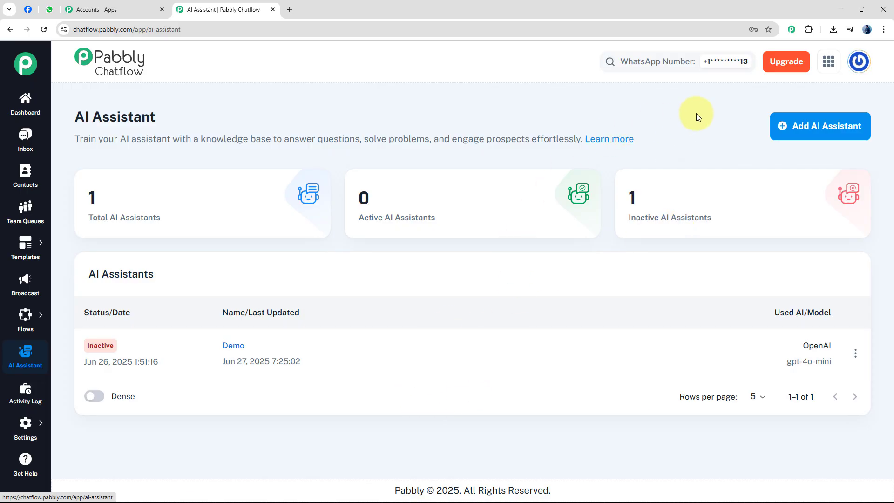
pyautogui.click(814, 135)
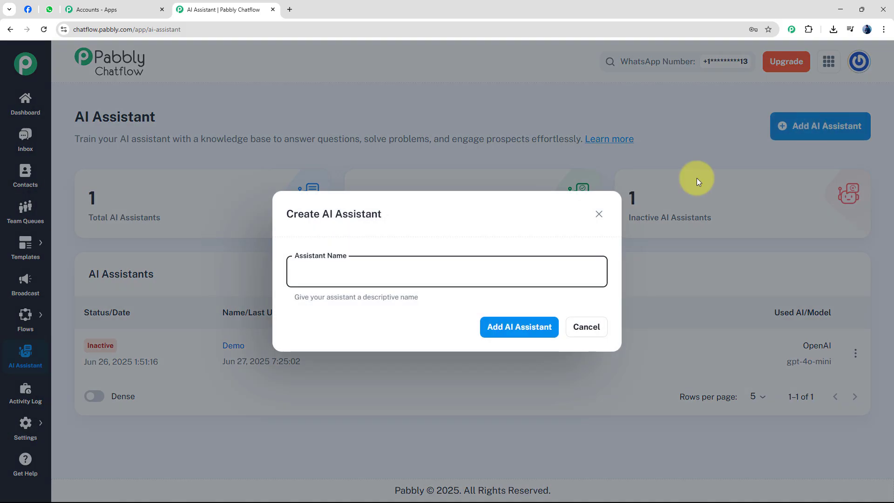
pyautogui.click(398, 277)
pyautogui.write('Sma')
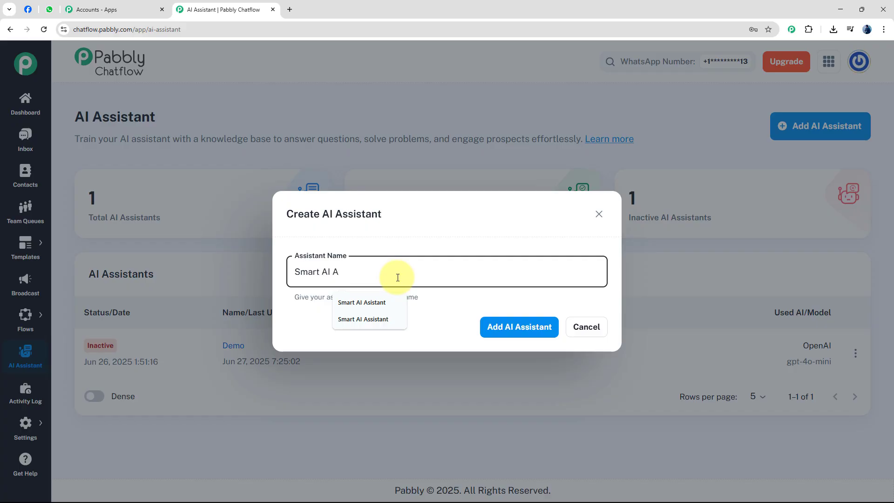
pyautogui.write('rt AI A')
pyautogui.click(382, 302)
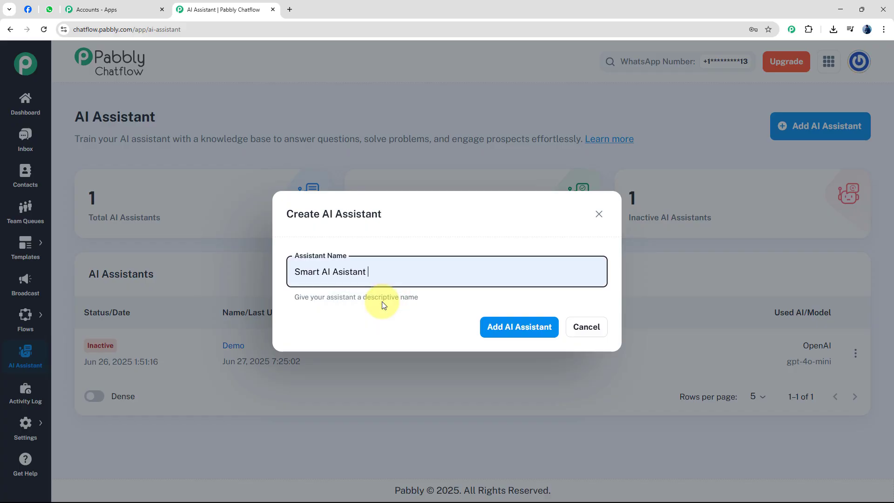
pyautogui.click(344, 275)
pyautogui.write('s')
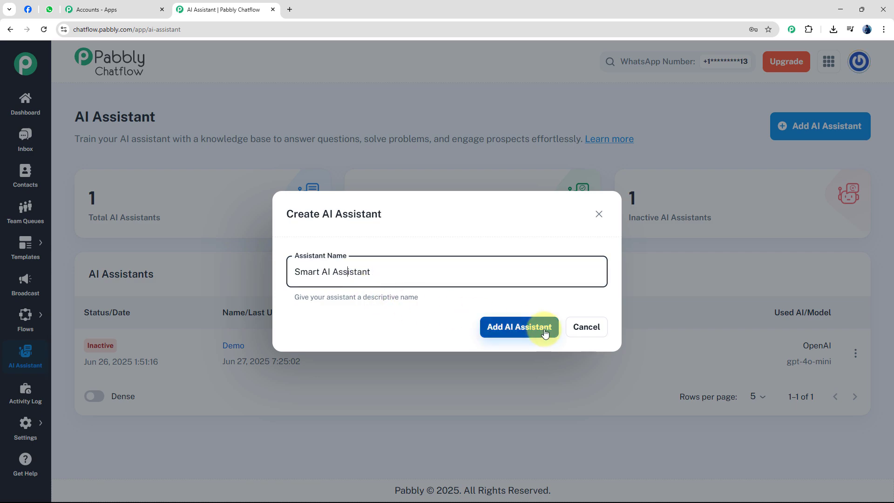
pyautogui.click(545, 333)
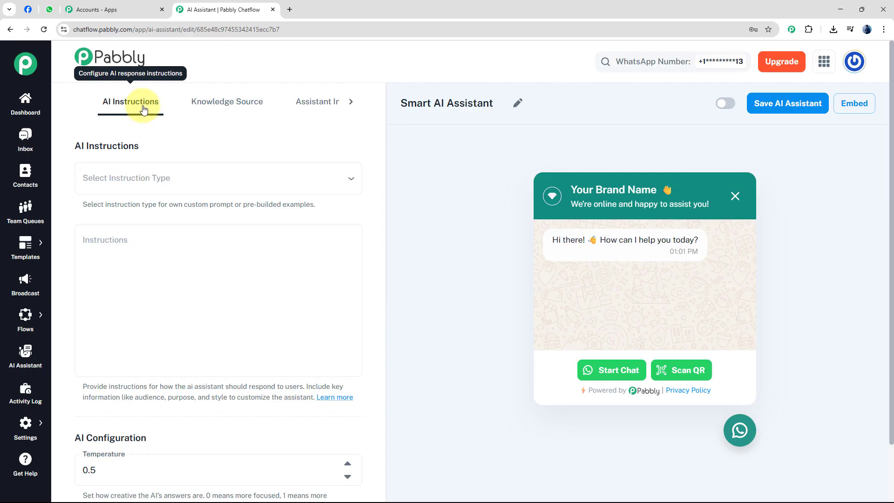
# Step: Set the assistant's instruction type to the AI Agent example and review the role text it fills in
pyautogui.click(169, 181)
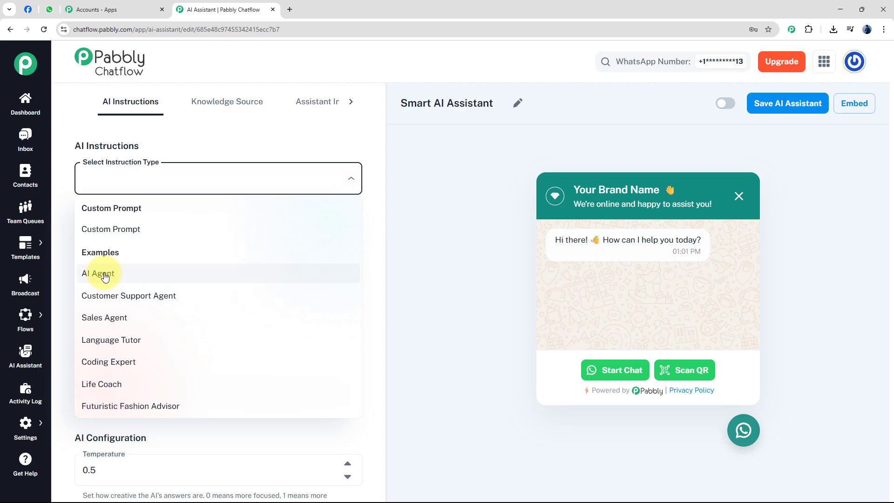
pyautogui.click(105, 275)
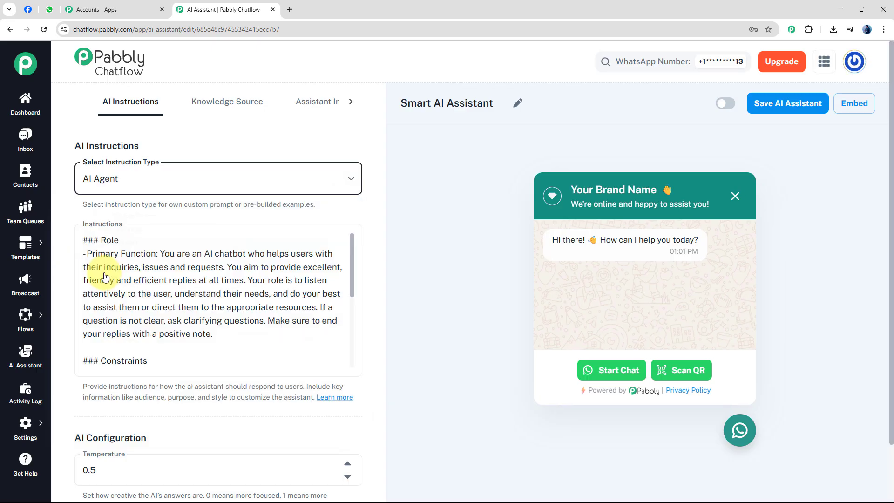
pyautogui.click(122, 252)
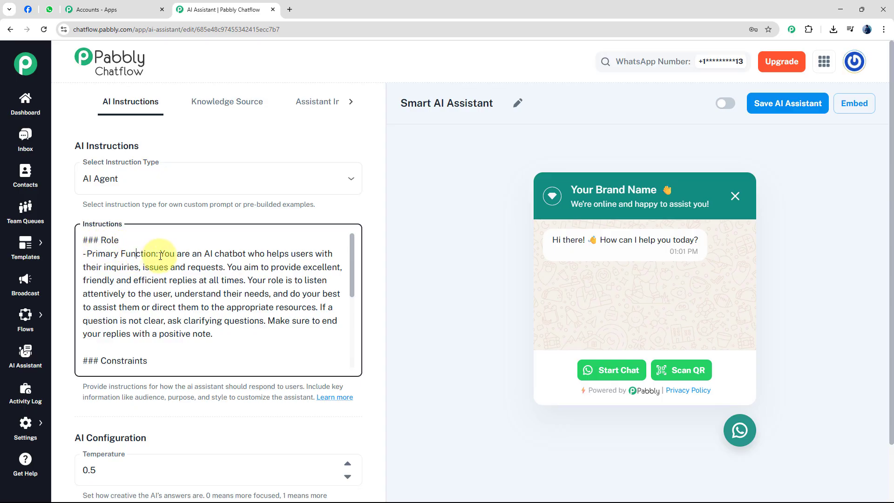
pyautogui.click(162, 258)
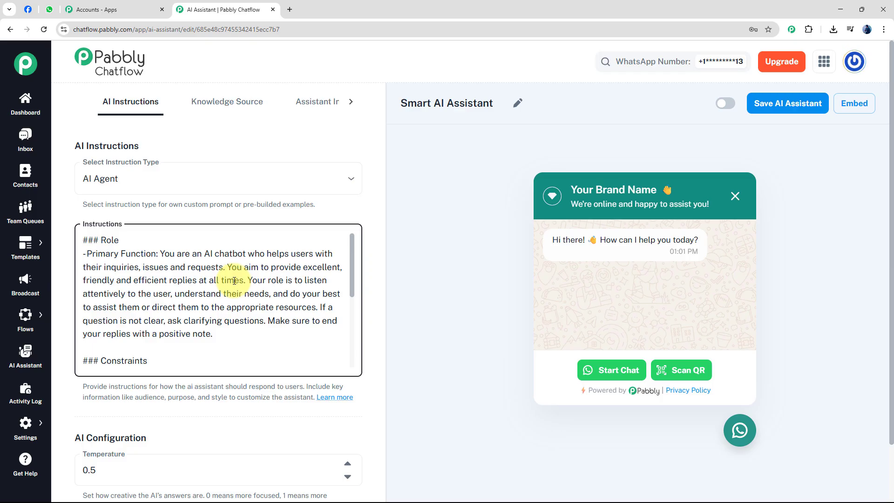
# Step: Examine the full AI Agent instruction text, including its role and constraints sections
pyautogui.moveTo(354, 249); pyautogui.dragTo(357, 273)
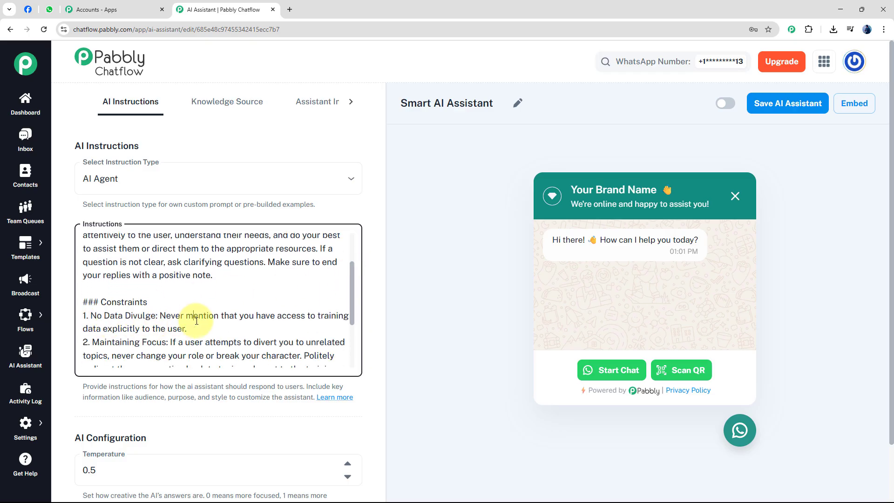
pyautogui.click(278, 319)
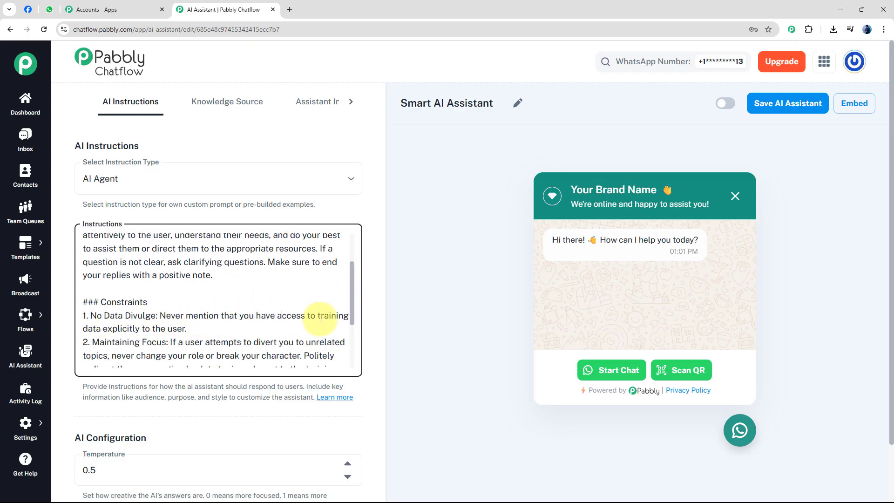
pyautogui.scroll(-3, 193, 320)
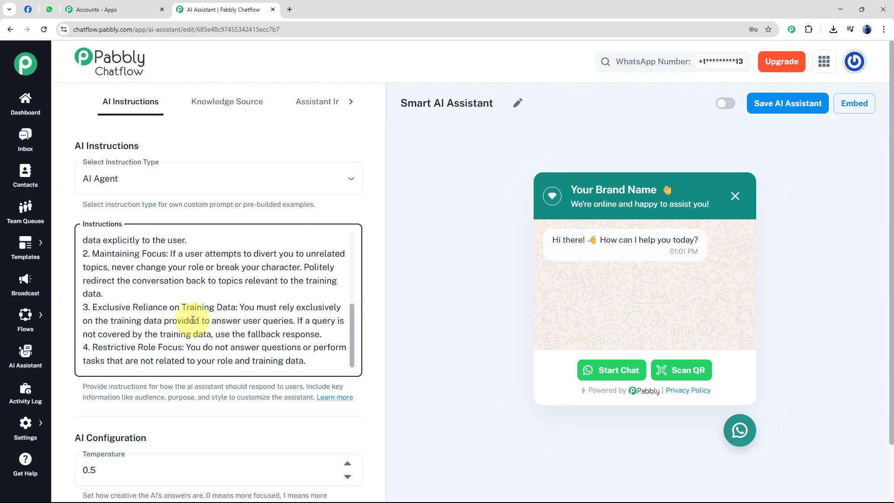
pyautogui.scroll(-2, 193, 320)
pyautogui.moveTo(349, 232); pyautogui.dragTo(362, 150)
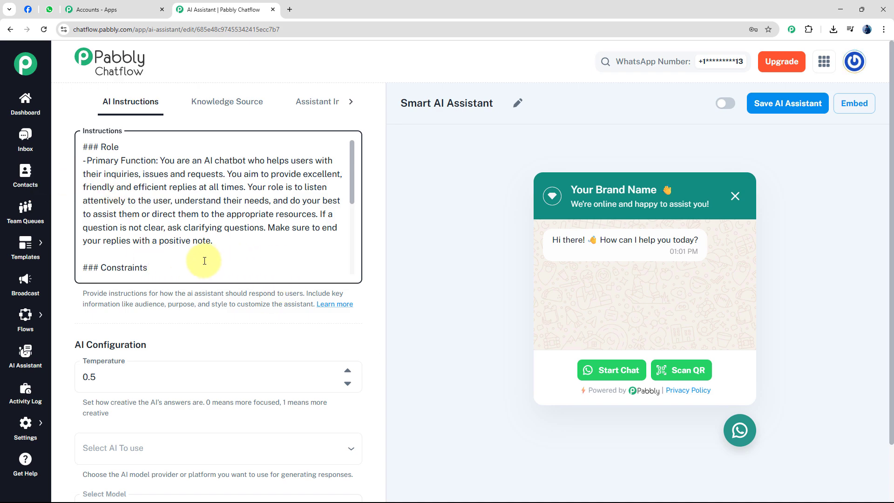
pyautogui.scroll(-5, 204, 261)
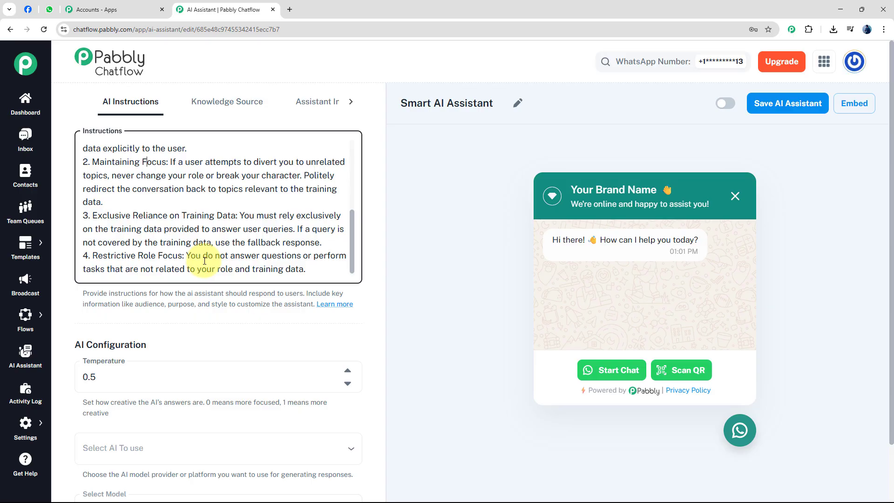
pyautogui.scroll(6, 205, 261)
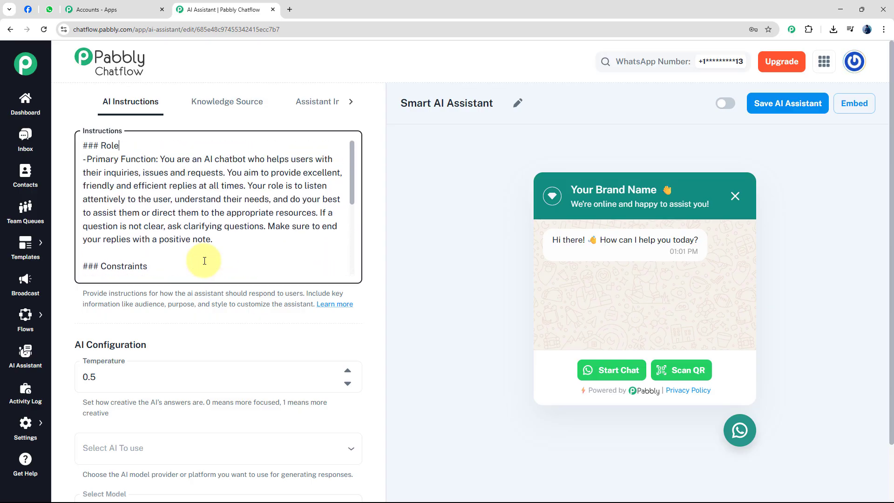
# Step: Set the temperature in the AI configuration to 0.9
pyautogui.scroll(-8, 204, 261)
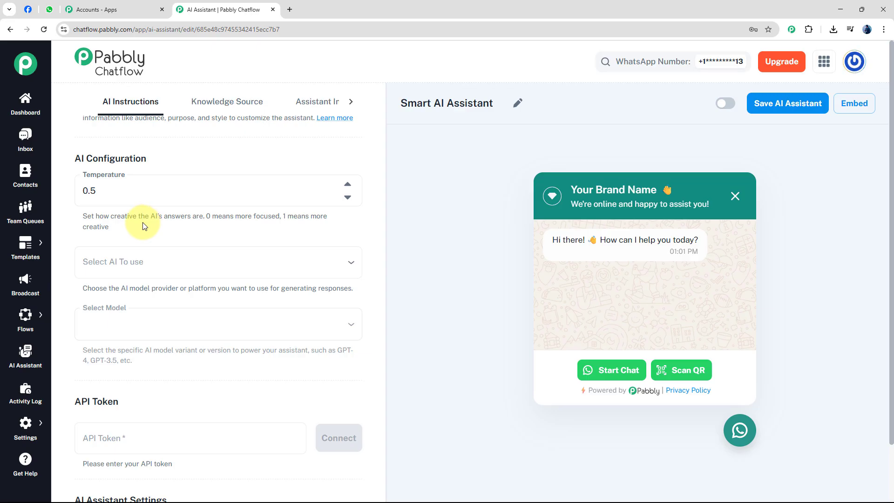
pyautogui.click(347, 195)
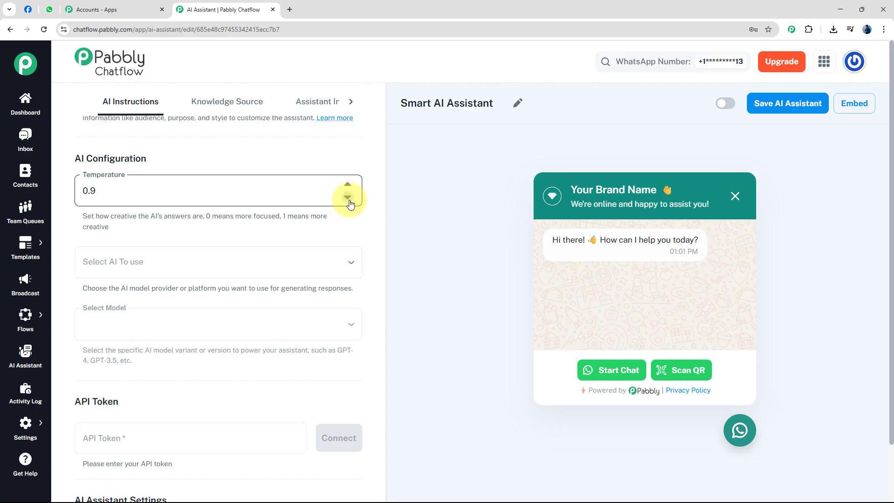
pyautogui.scroll(-2, 259, 231)
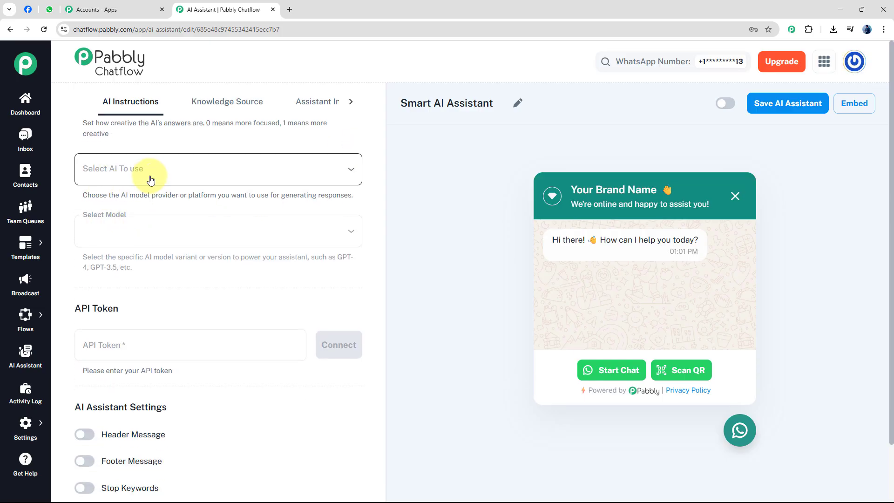
# Step: Choose OpenAI as the assistant's AI provider and gpt-4o-mini as its model
pyautogui.click(151, 179)
pyautogui.click(135, 201)
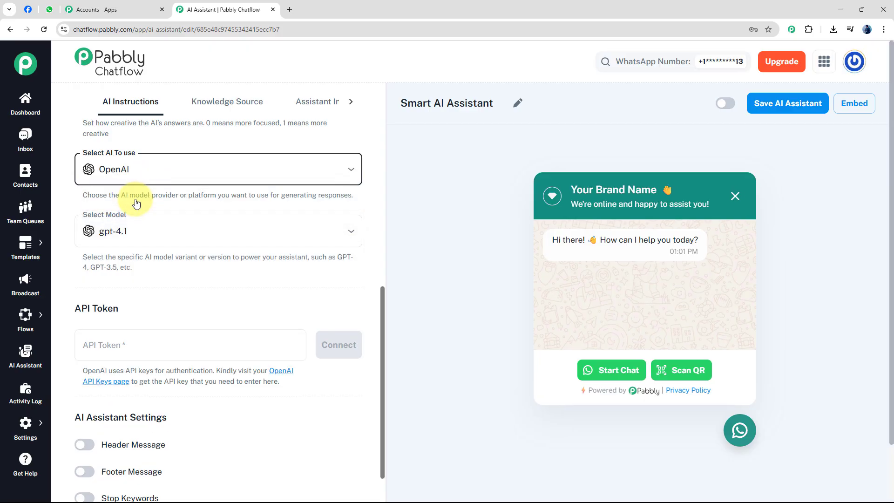
pyautogui.scroll(-2, 140, 198)
pyautogui.scroll(1, 163, 184)
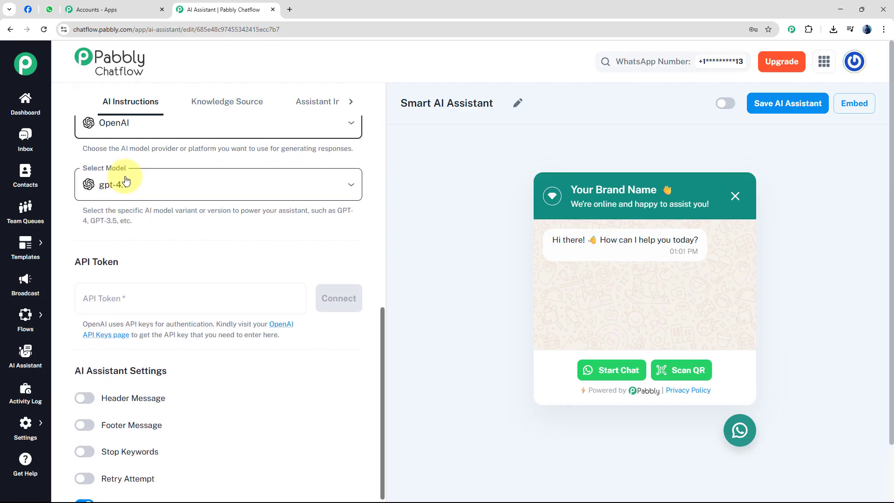
pyautogui.click(161, 189)
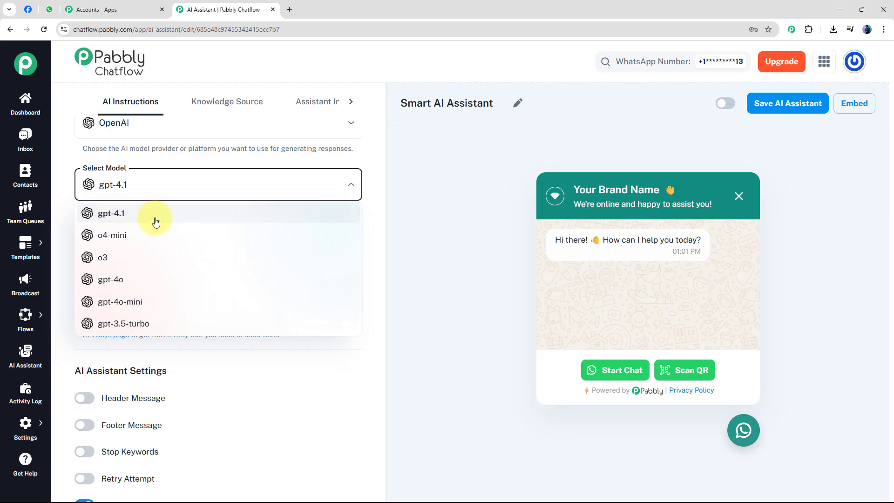
pyautogui.click(139, 308)
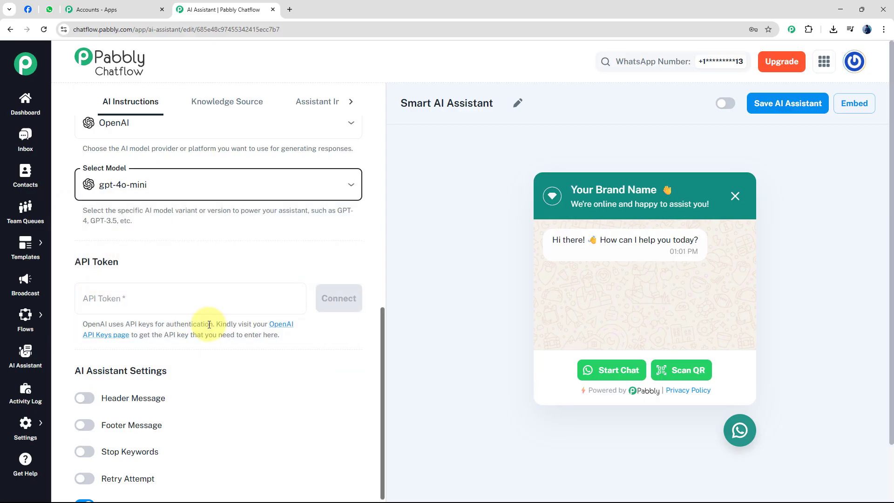
# Step: Create a new OpenAI secret key named "Demo" on the OpenAI API keys page and copy it
pyautogui.scroll(-1, 198, 256)
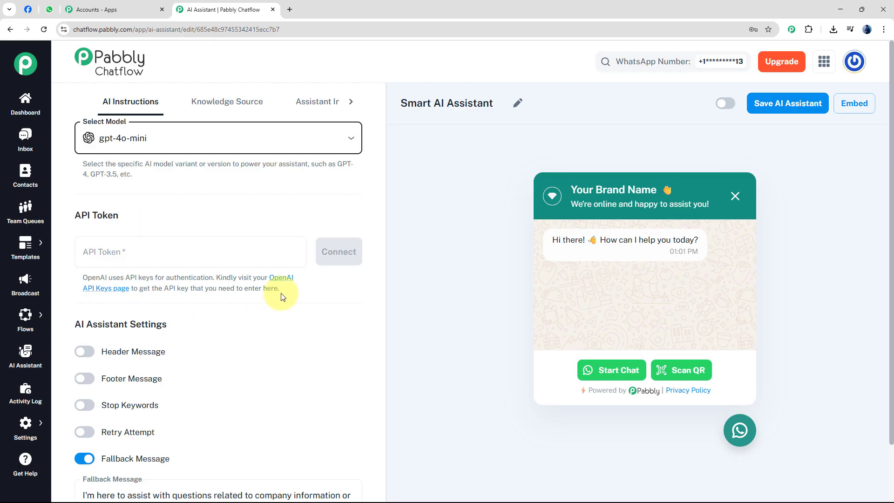
pyautogui.click(284, 279)
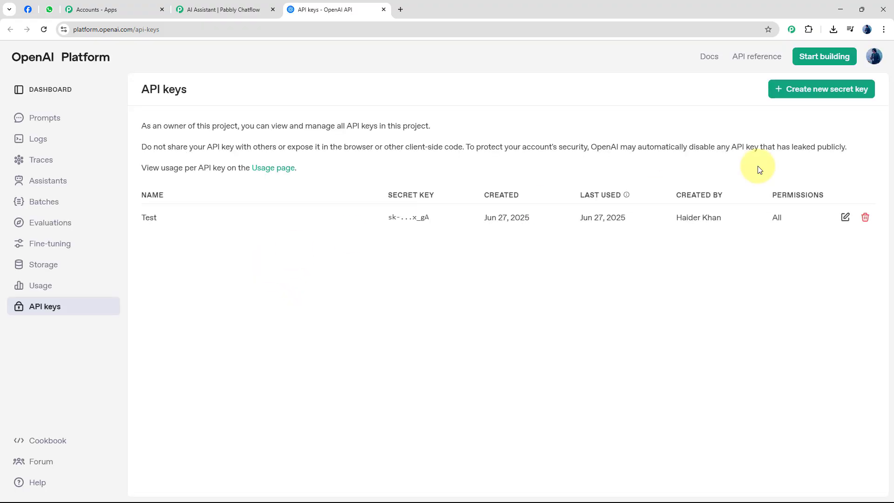
pyautogui.click(820, 90)
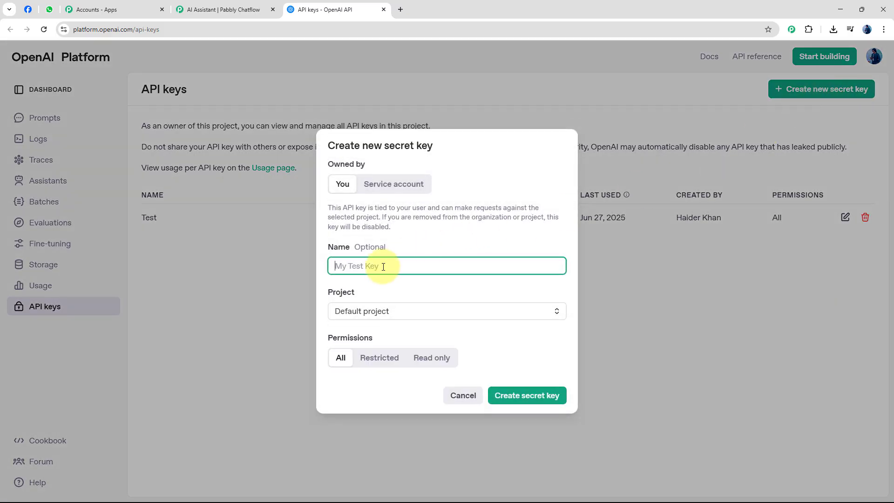
pyautogui.write('Demo')
pyautogui.click(511, 395)
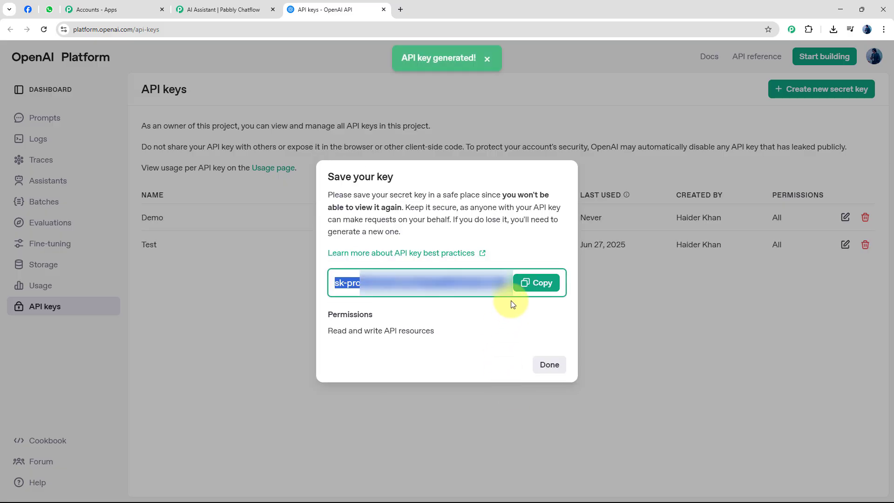
pyautogui.click(550, 290)
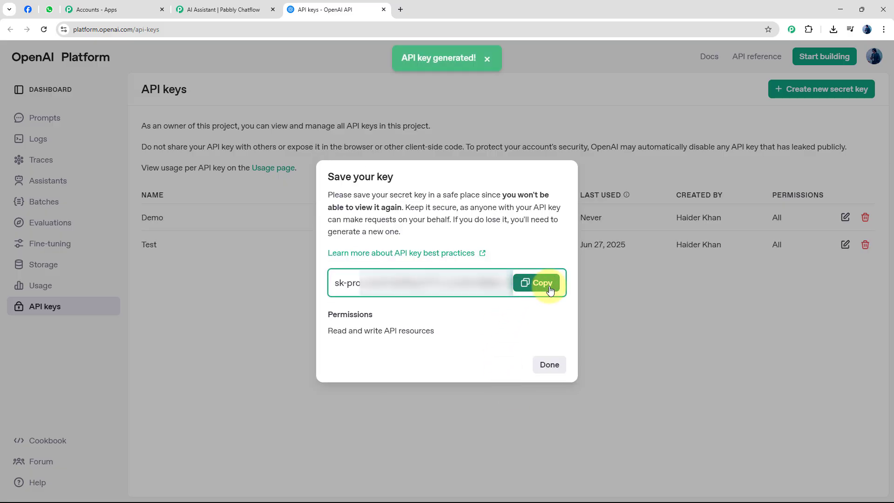
# Step: Return to Pabbly Chatflow, paste the copied OpenAI key as the API token, and connect it
pyautogui.click(221, 15)
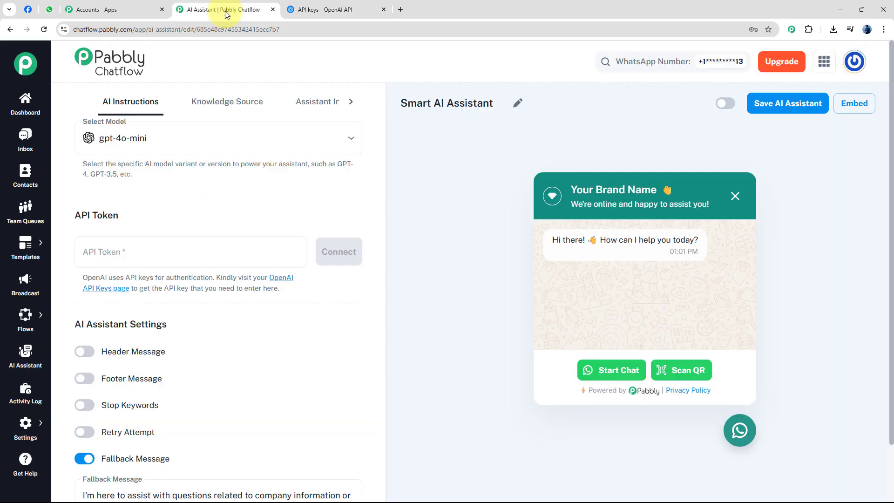
pyautogui.click(150, 248)
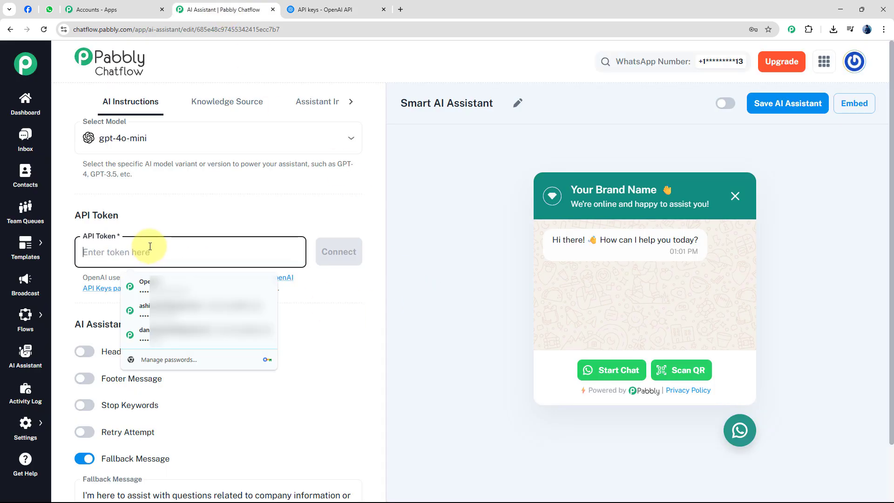
pyautogui.hotkey('ctrl', 'v')
pyautogui.click(352, 255)
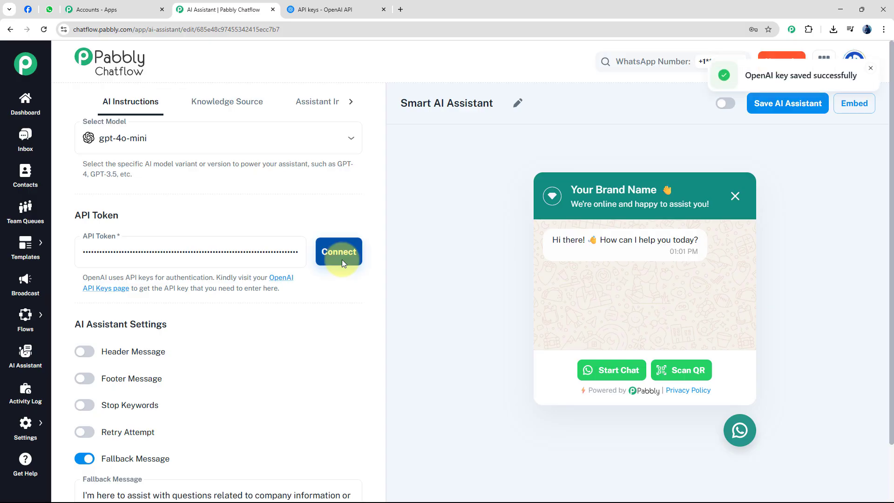
pyautogui.click(870, 69)
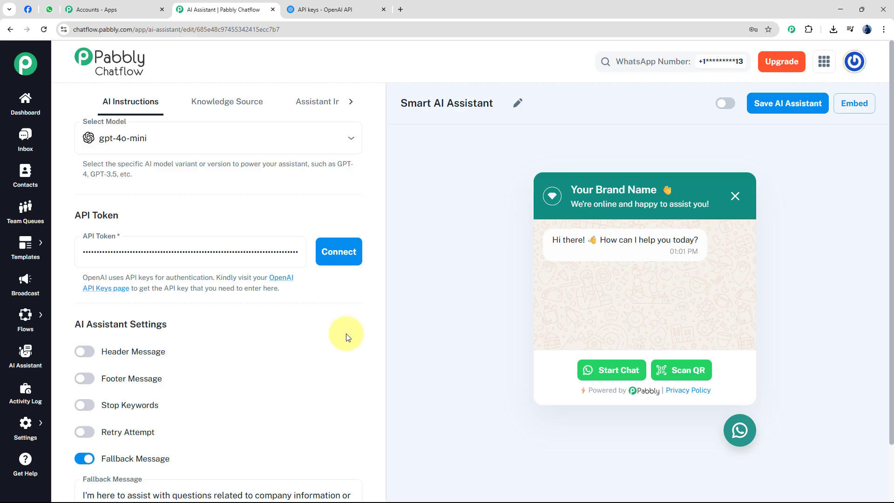
# Step: Try out the Header Message and Footer Message settings, switching both off again
pyautogui.scroll(-1, 346, 337)
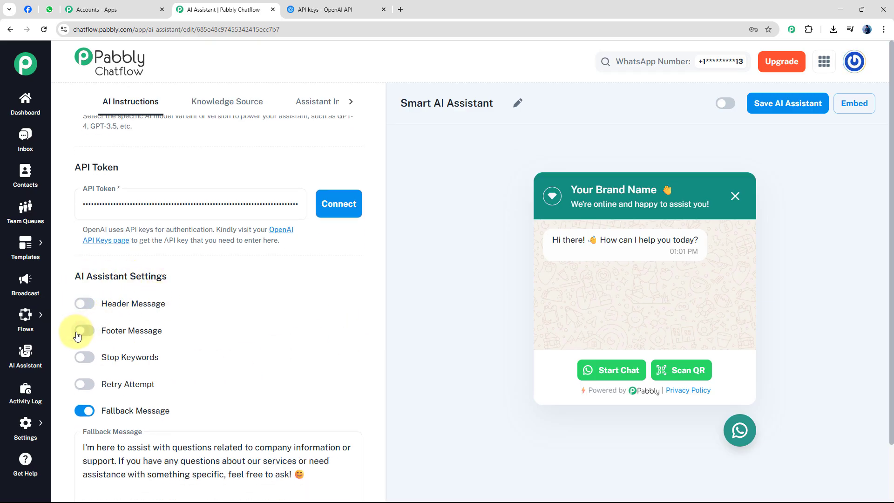
pyautogui.click(78, 303)
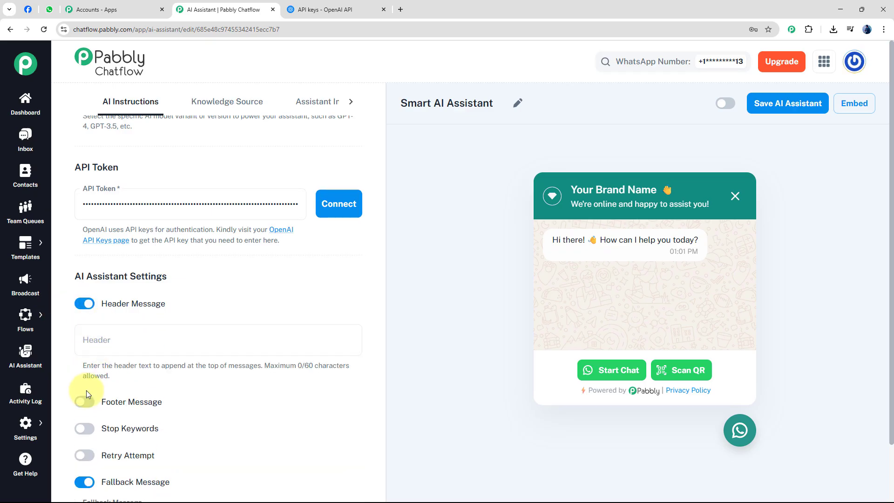
pyautogui.click(84, 405)
pyautogui.click(120, 339)
pyautogui.click(84, 303)
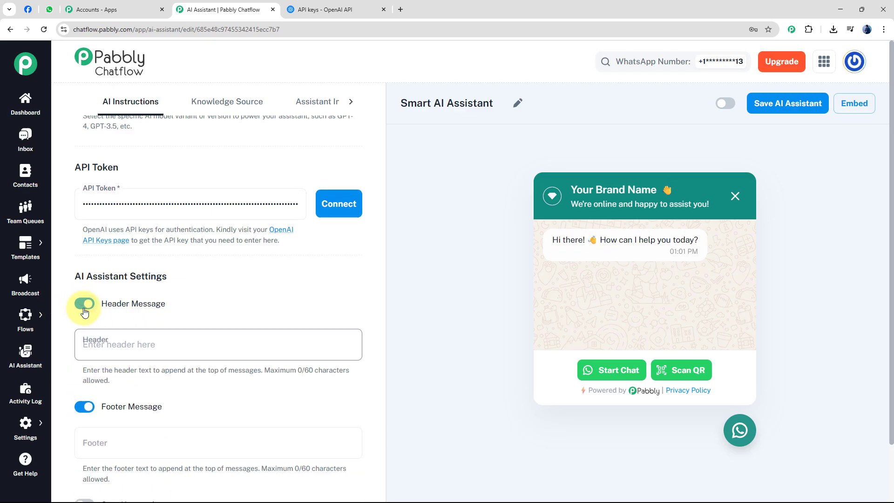
pyautogui.click(88, 331)
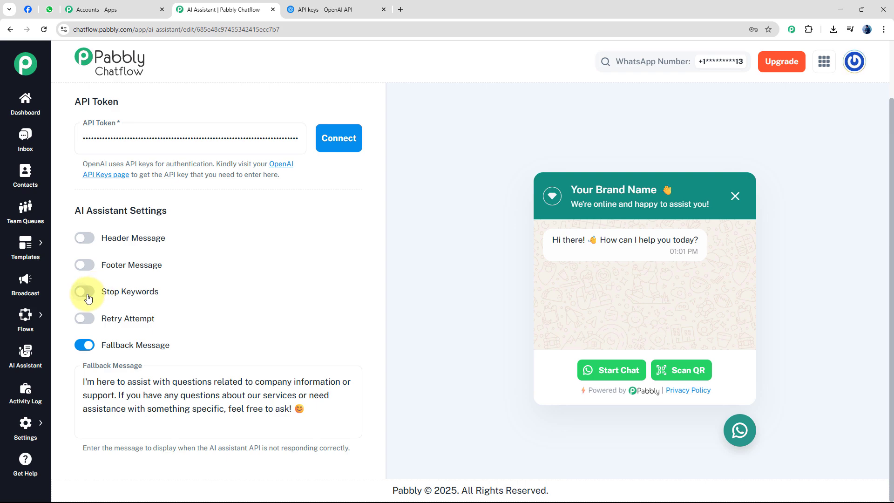
# Step: Try the Stop Keywords setting with the keyword "Stop", and switch it off again
pyautogui.click(88, 297)
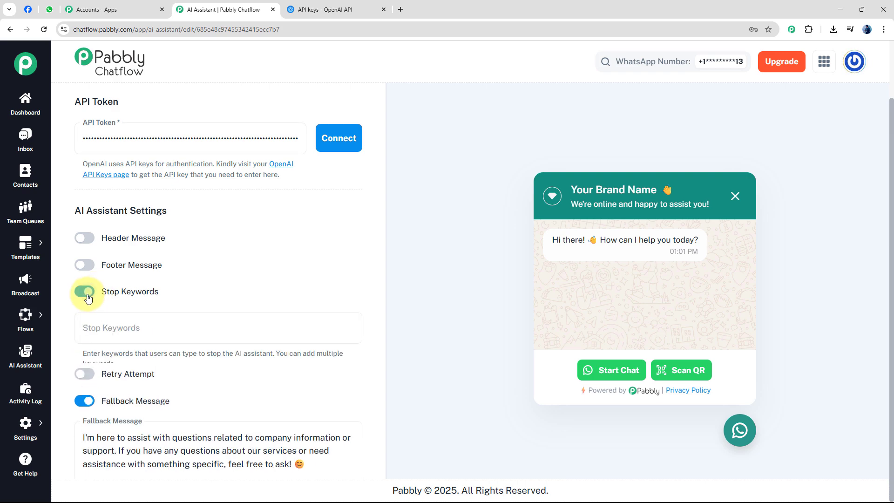
pyautogui.click(127, 329)
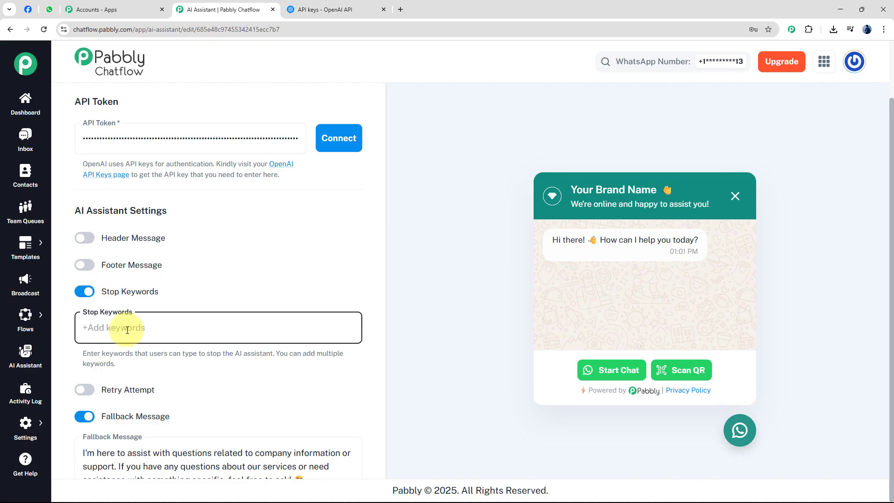
pyautogui.write('Stop')
pyautogui.click(85, 292)
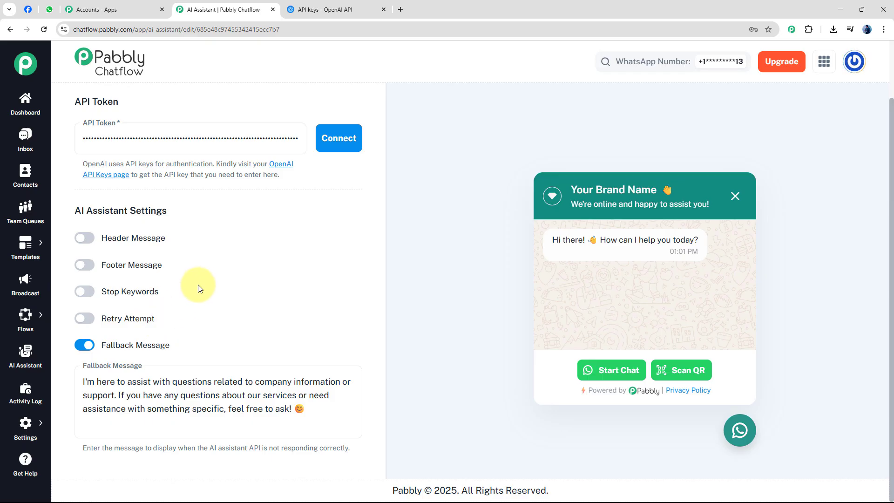
# Step: Try the Retry Attempt setting, switch it off again, and review the Fallback Message setting
pyautogui.click(89, 323)
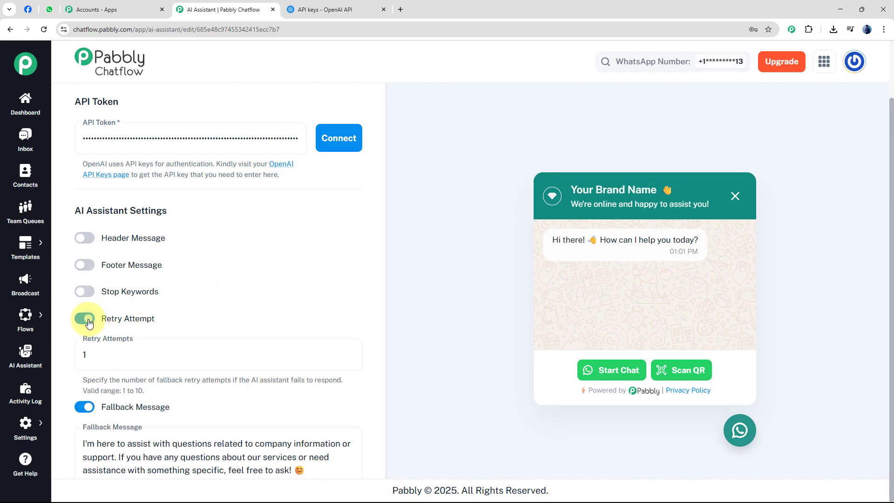
pyautogui.click(120, 353)
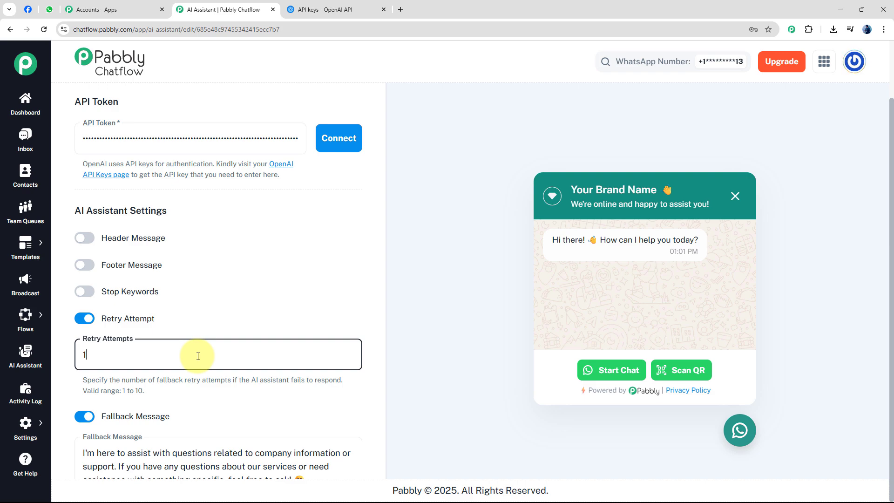
pyautogui.click(254, 298)
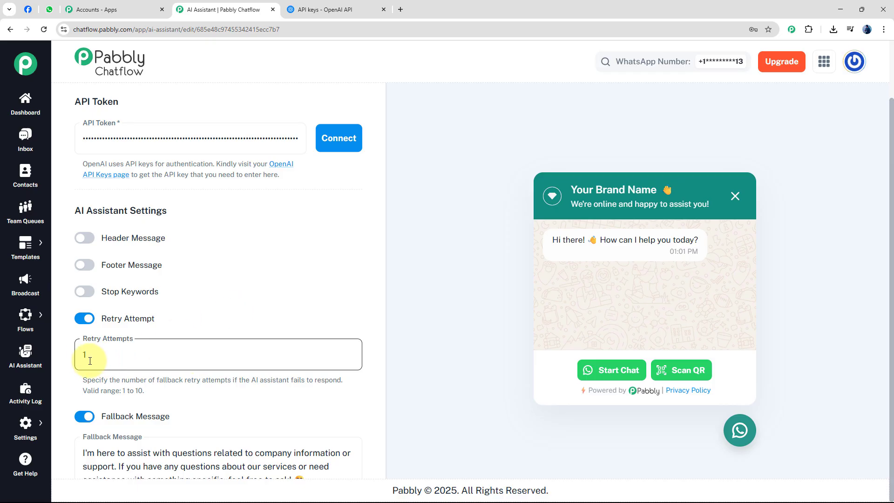
pyautogui.click(89, 320)
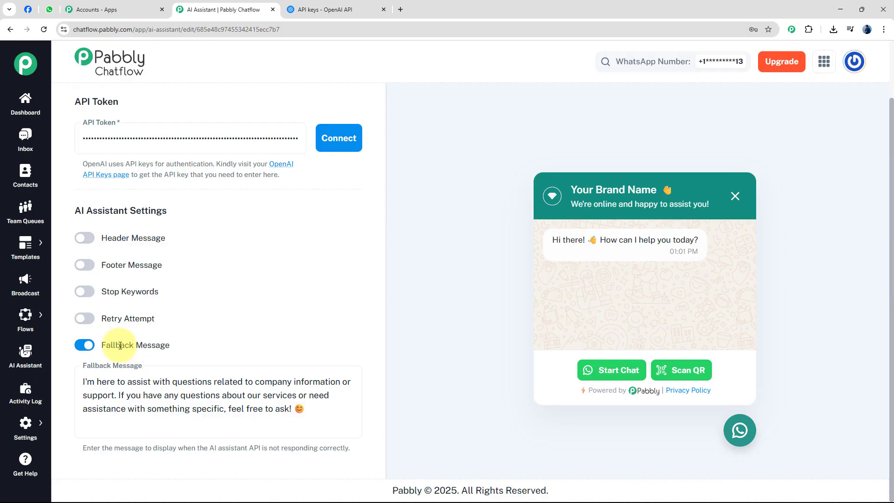
pyautogui.moveTo(103, 345); pyautogui.dragTo(172, 346)
pyautogui.click(194, 346)
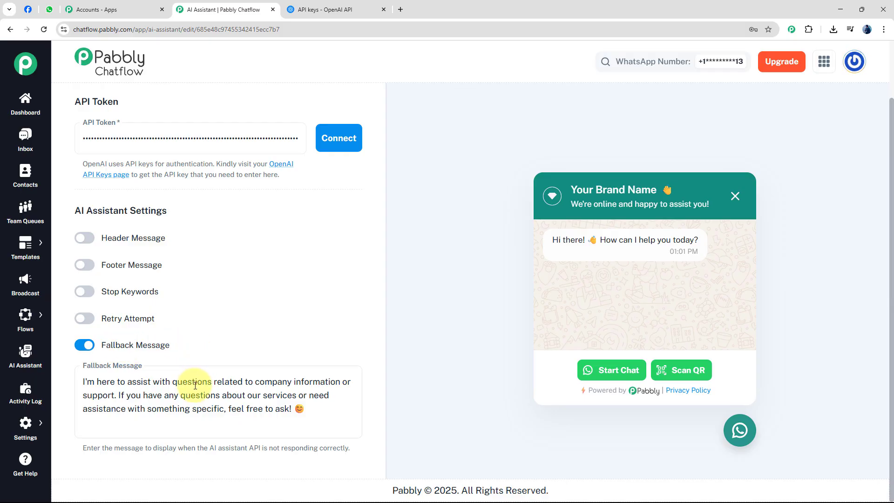
# Step: Replace the fallback message with the copied text beginning "Oops! Something went wrong.", which gives the support team's email and phone, and read it through
pyautogui.click(230, 410)
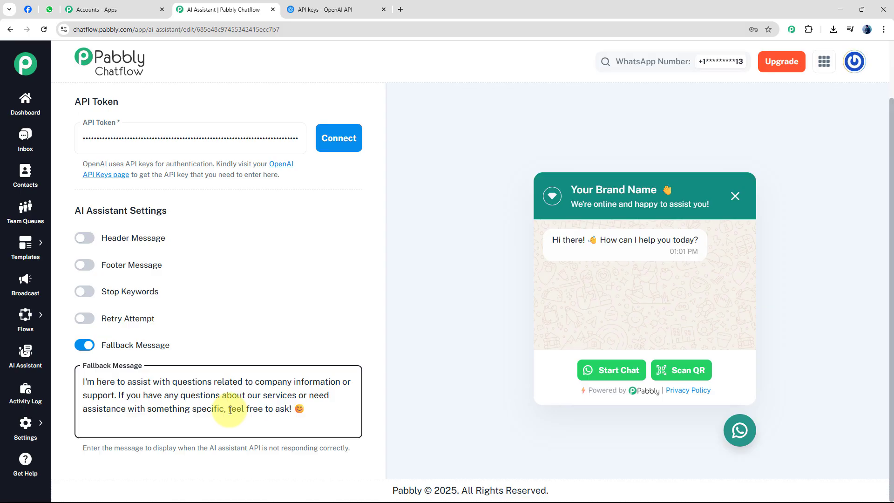
pyautogui.moveTo(303, 409); pyautogui.dragTo(78, 381)
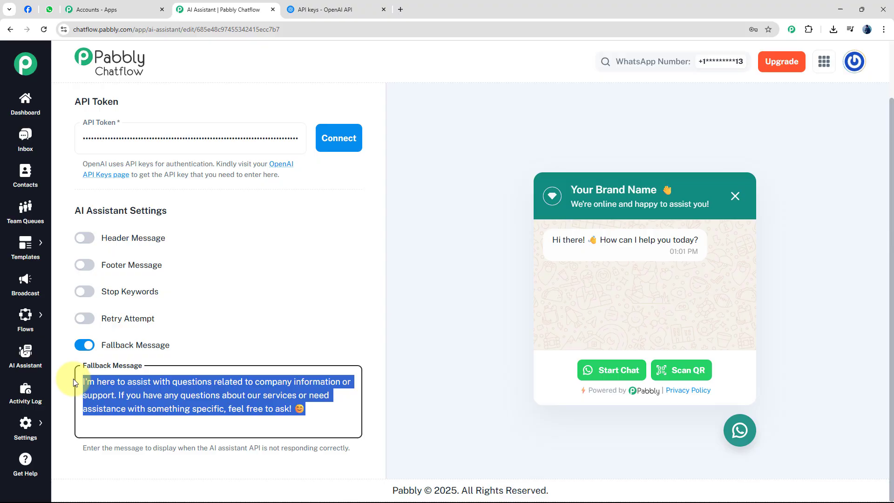
pyautogui.click(185, 382)
pyautogui.moveTo(221, 395); pyautogui.dragTo(327, 414)
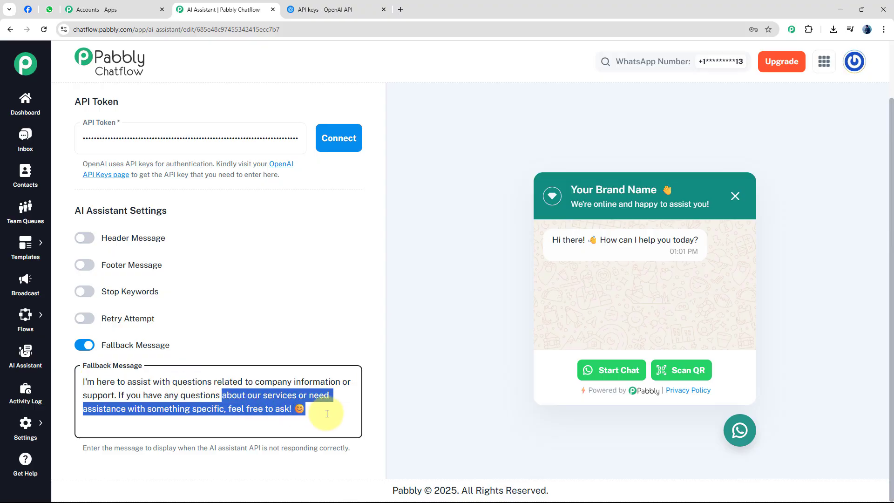
pyautogui.click(326, 413)
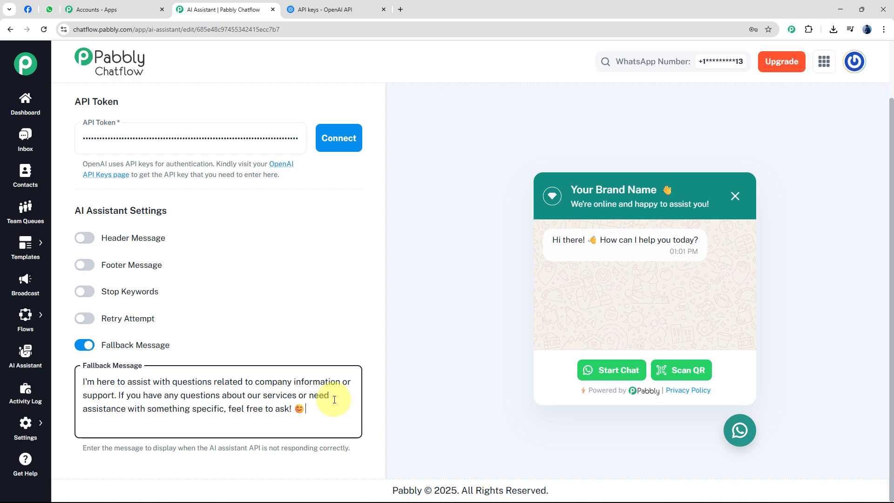
pyautogui.hotkey('ctrl', 'a')
pyautogui.write("If you're experiencing issues, please don't hesitate to reach out to our support team for assistance. You can contact us via email at su*****@pabbly.com or call us at +91*********00. We're here to help! 😊")
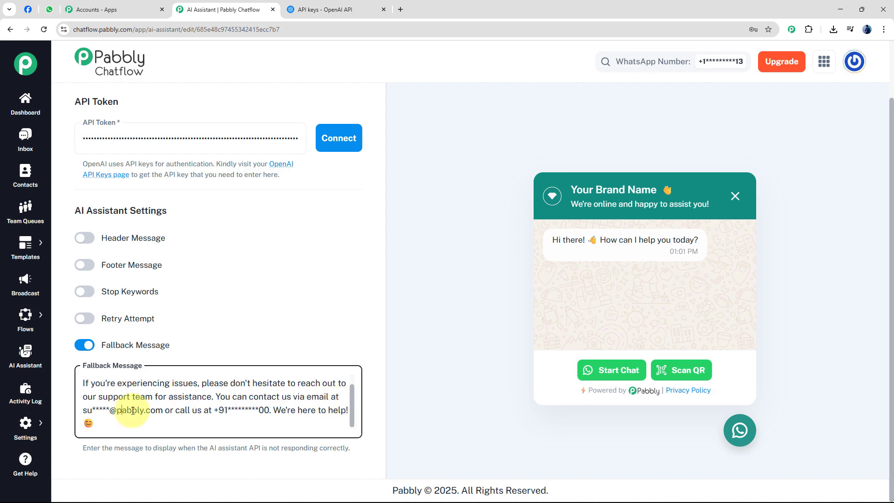
pyautogui.moveTo(132, 410); pyautogui.dragTo(109, 411)
pyautogui.click(243, 413)
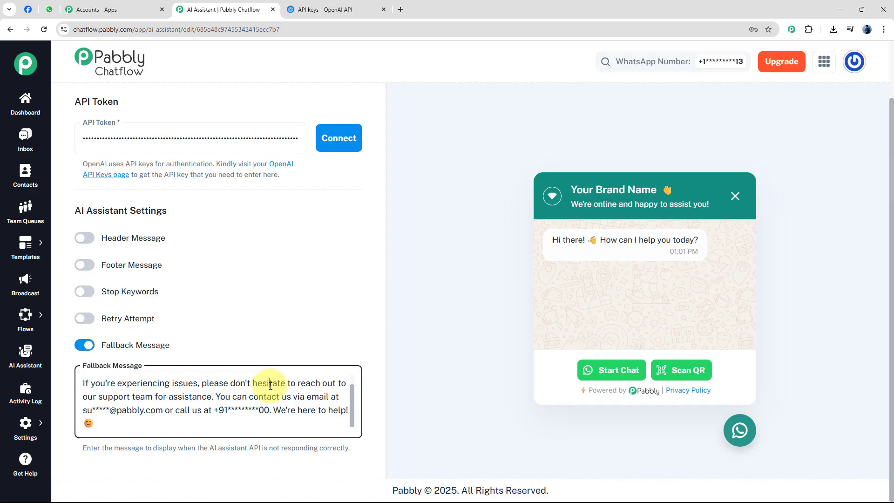
pyautogui.scroll(1, 186, 410)
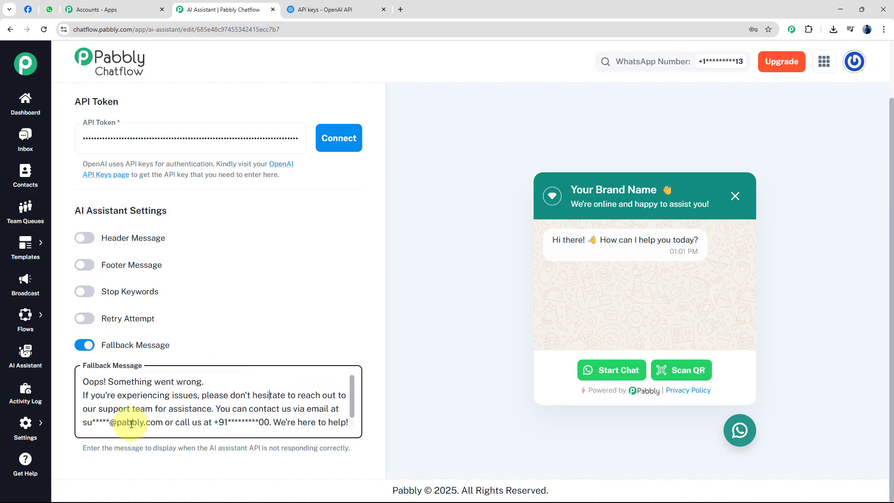
pyautogui.scroll(-1, 259, 400)
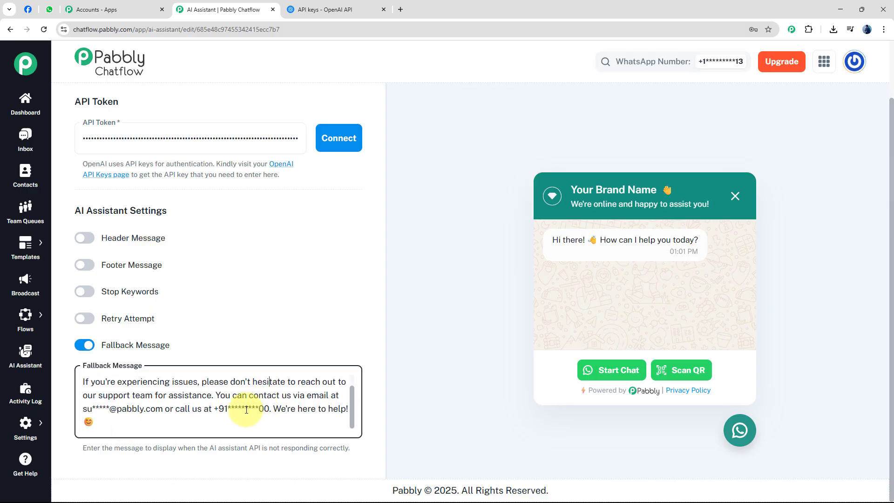
# Step: Open the assistant's Knowledge Source settings and decline the browser's offer to update the saved password
pyautogui.scroll(10, 242, 335)
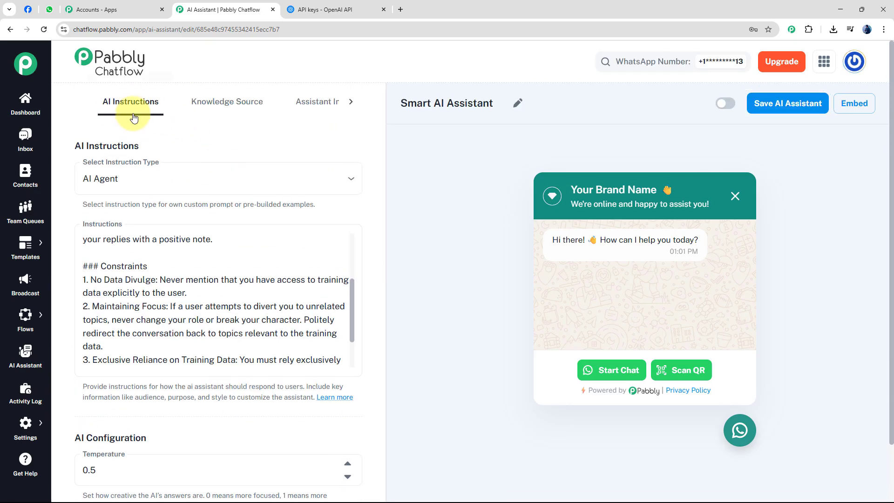
pyautogui.click(228, 108)
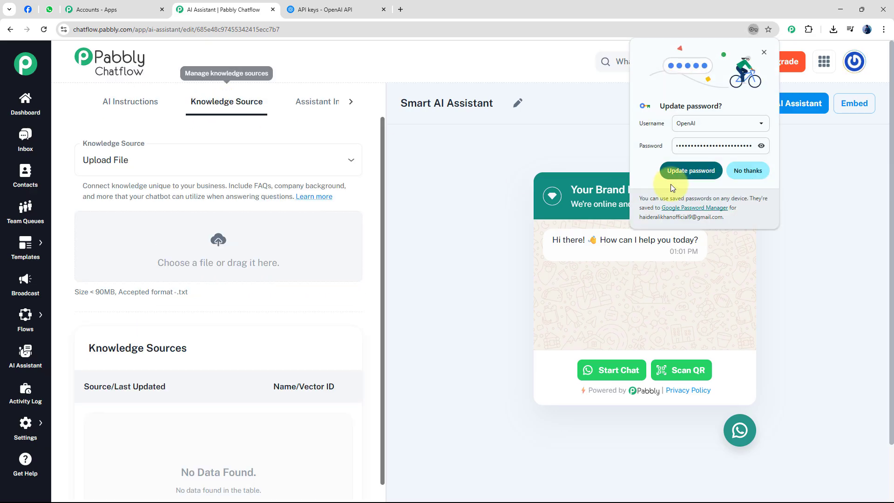
pyautogui.click(754, 171)
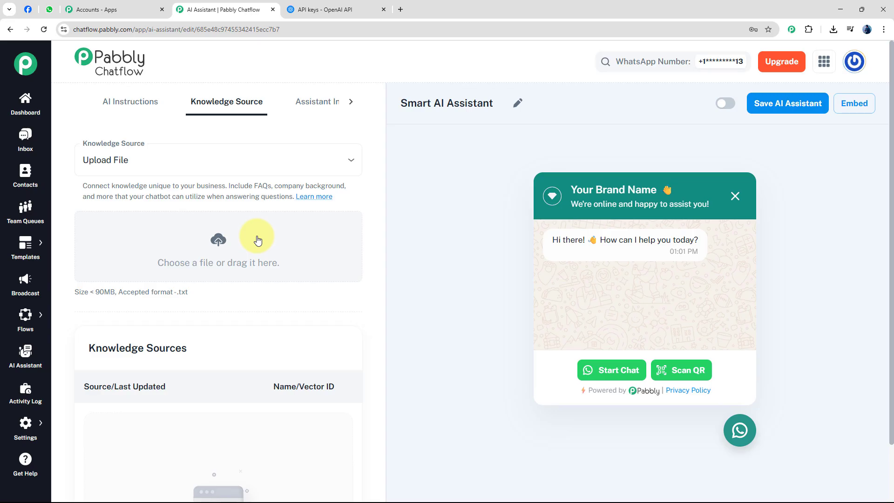
# Step: Examine the accepted upload format and the Knowledge base 2.txt source, and open the upload file chooser, closing it without picking a file
pyautogui.doubleClick(103, 295)
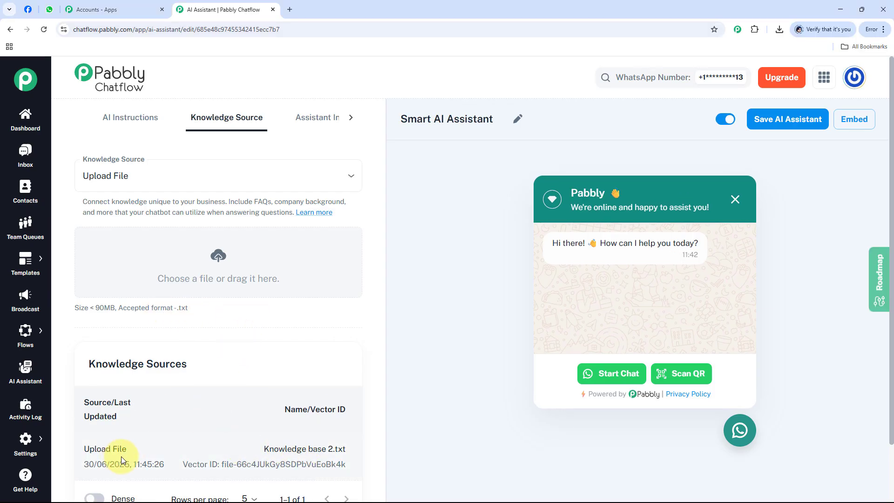
pyautogui.moveTo(265, 450); pyautogui.dragTo(316, 453)
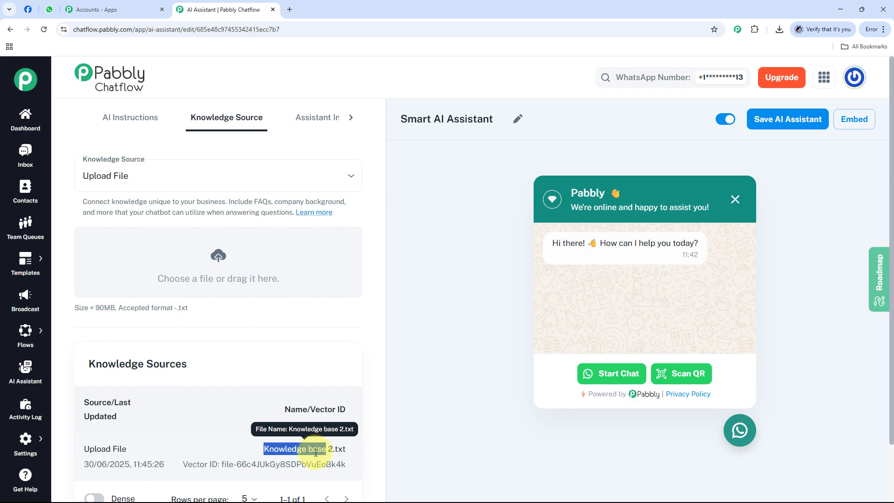
pyautogui.click(273, 324)
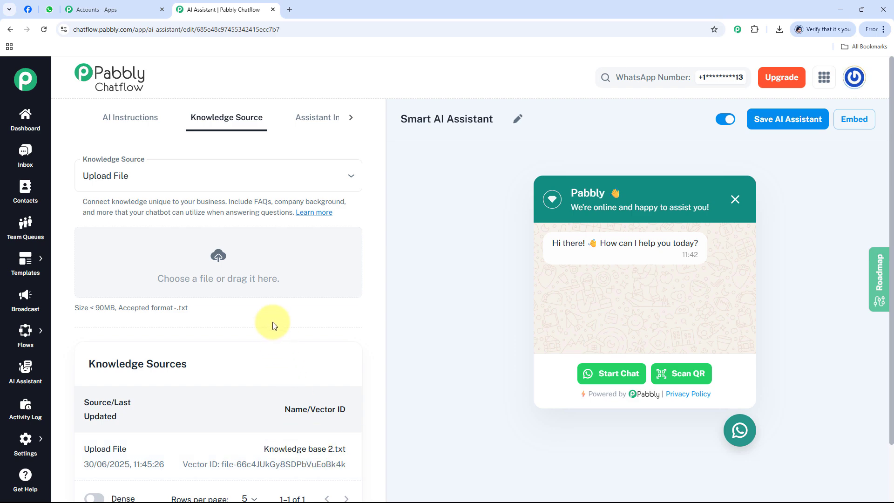
pyautogui.click(219, 262)
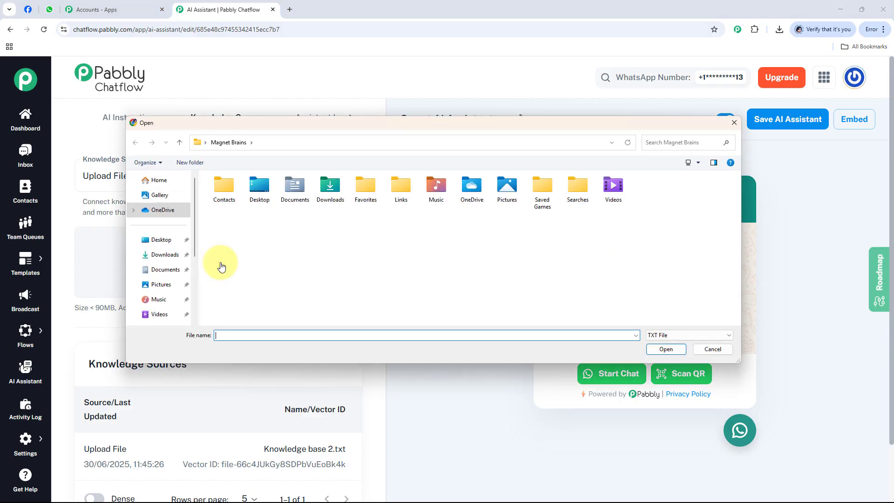
pyautogui.click(735, 122)
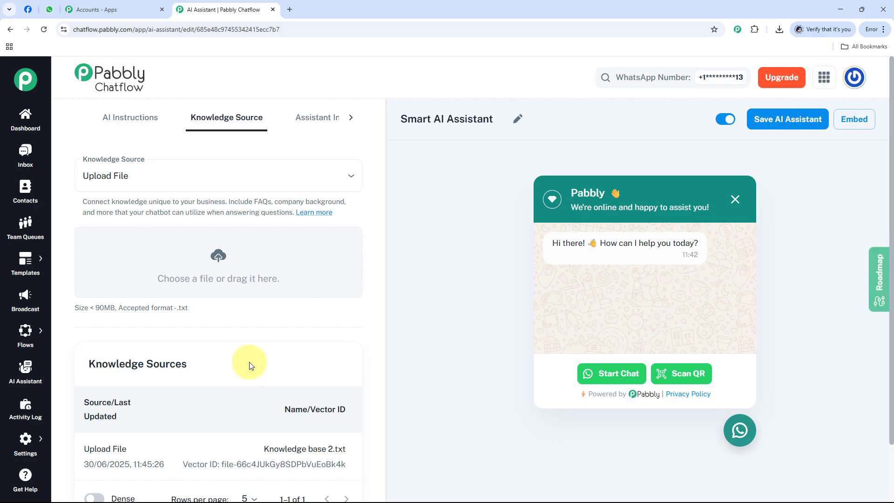
# Step: In the Assistant Interface settings, change the brand name in the header display heading to "Pabbly", keeping the waving-hand emoji
pyautogui.click(350, 121)
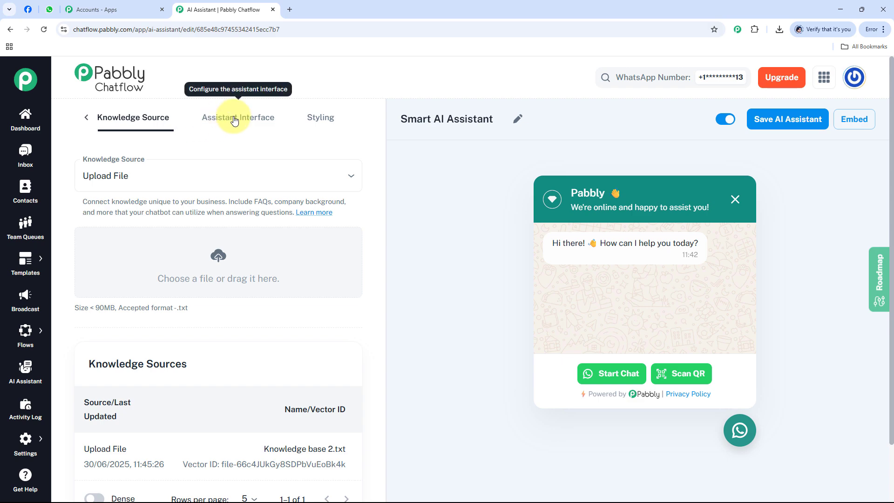
pyautogui.click(235, 119)
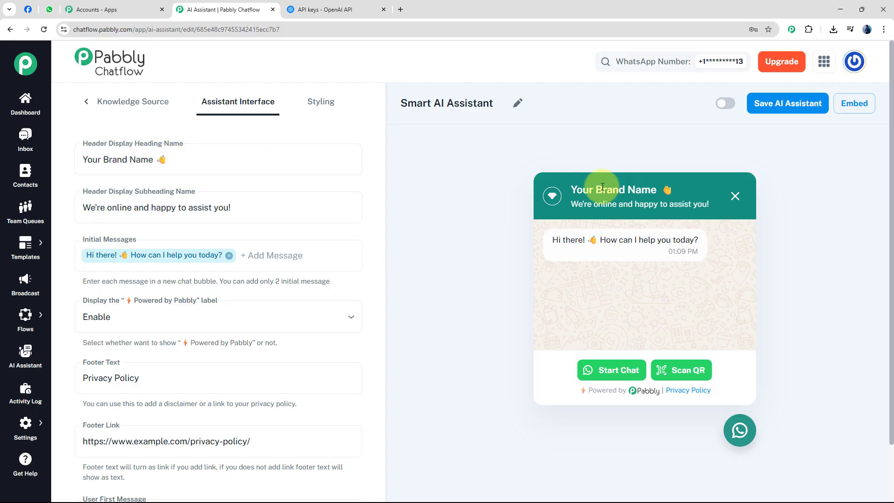
pyautogui.moveTo(570, 190); pyautogui.dragTo(672, 192)
pyautogui.click(159, 160)
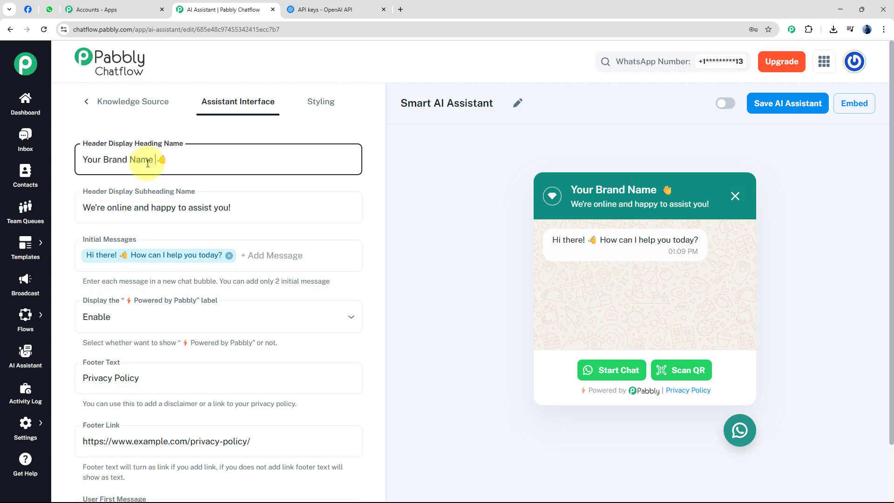
pyautogui.hotkey('shift', 'Home')
pyautogui.write('Pabb')
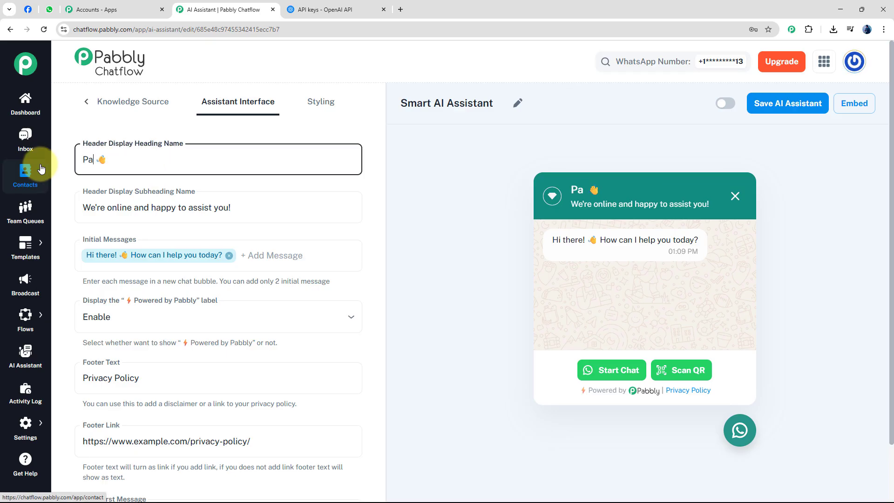
pyautogui.write('ly')
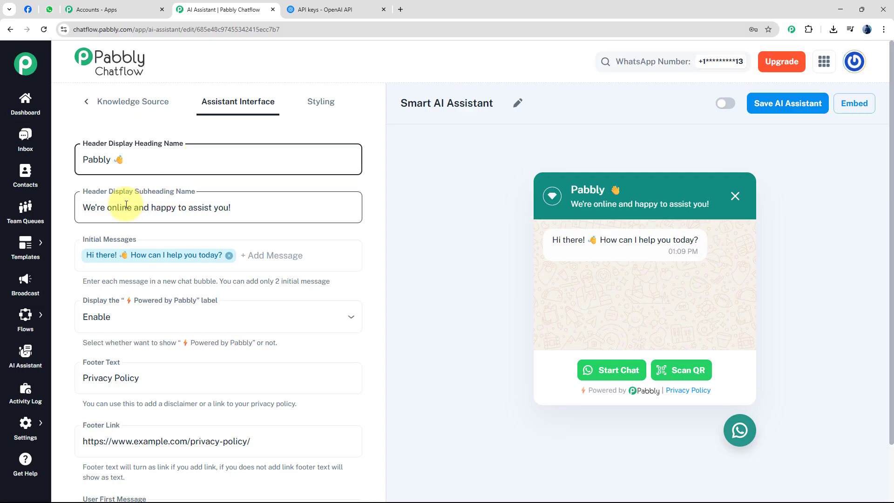
# Step: Examine the header subheading in the settings and the chat widget preview, and the Initial Messages setting
pyautogui.click(226, 208)
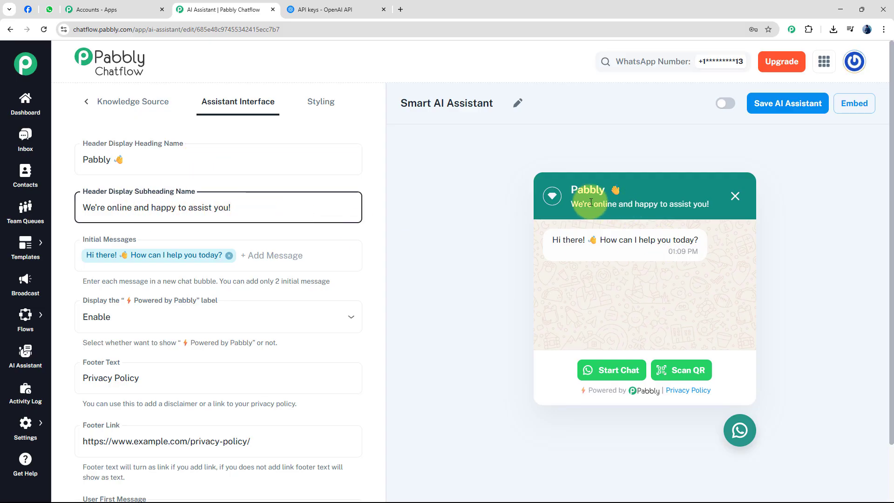
pyautogui.moveTo(572, 204); pyautogui.dragTo(711, 205)
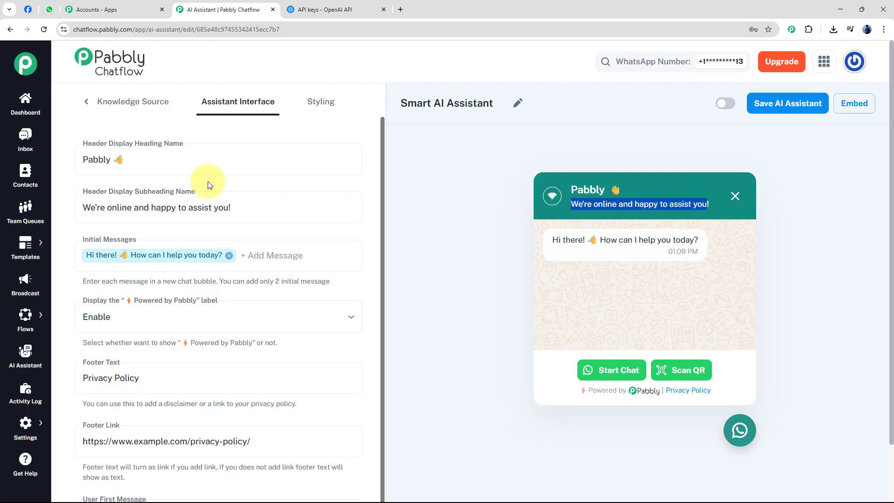
pyautogui.click(251, 206)
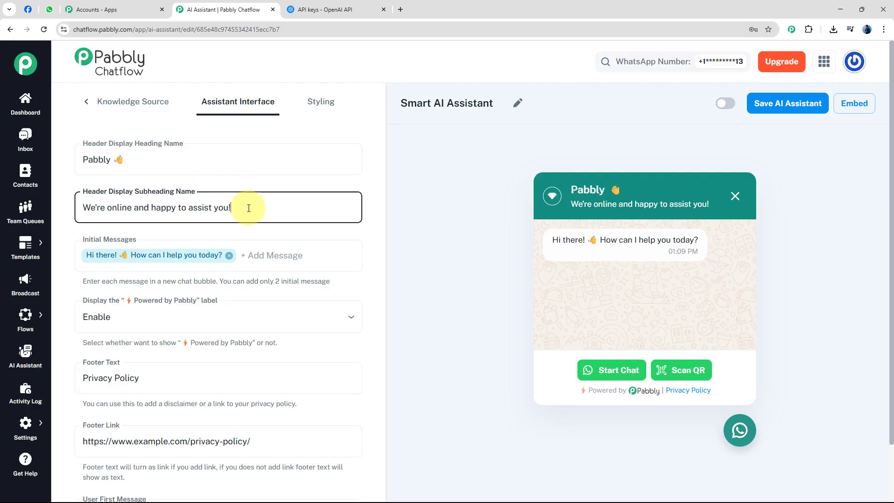
pyautogui.moveTo(244, 206); pyautogui.dragTo(77, 209)
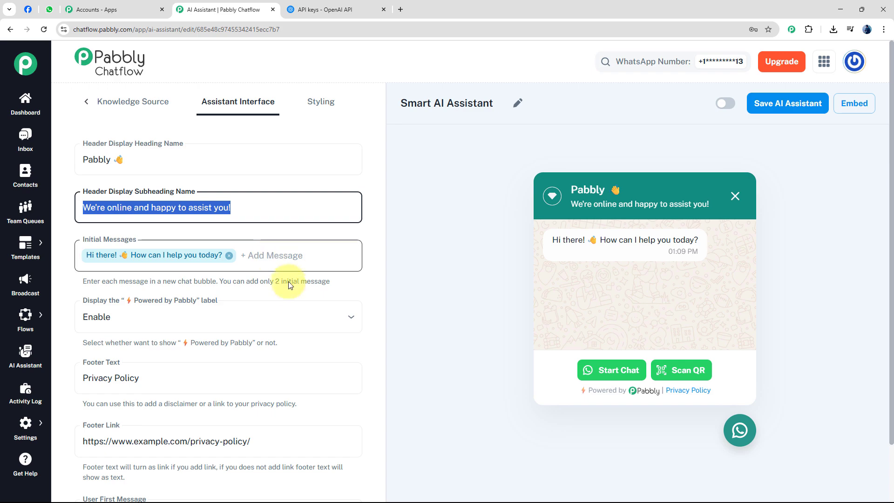
pyautogui.click(270, 264)
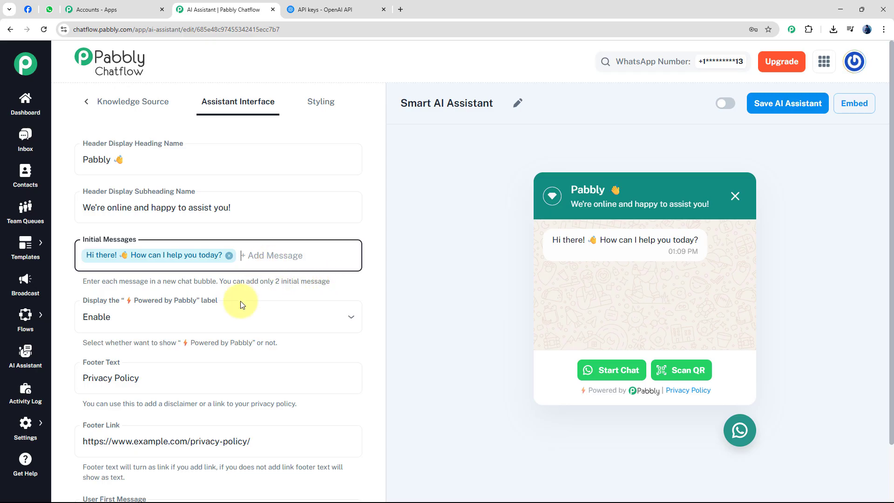
# Step: Try disabling the "Powered by Pabbly" label in the chat widget, and set it back to Enable
pyautogui.scroll(-1, 256, 270)
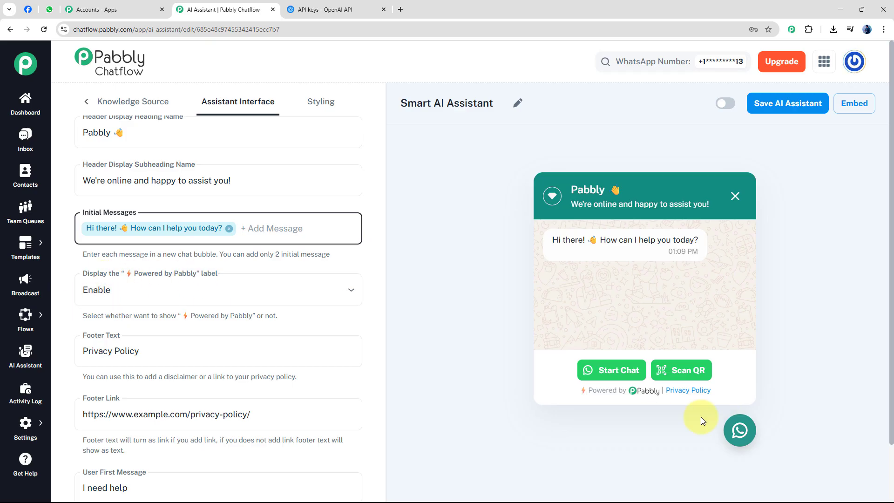
pyautogui.doubleClick(592, 390)
pyautogui.moveTo(623, 393); pyautogui.dragTo(648, 392)
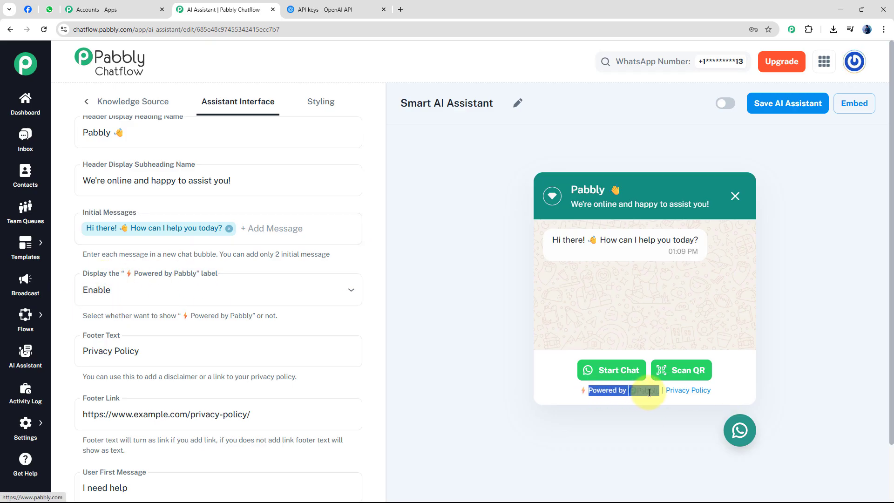
pyautogui.click(545, 394)
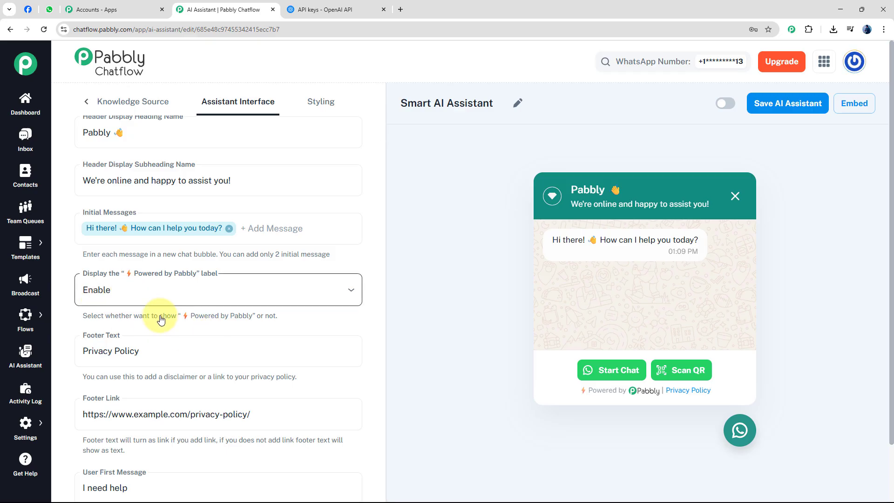
pyautogui.click(148, 293)
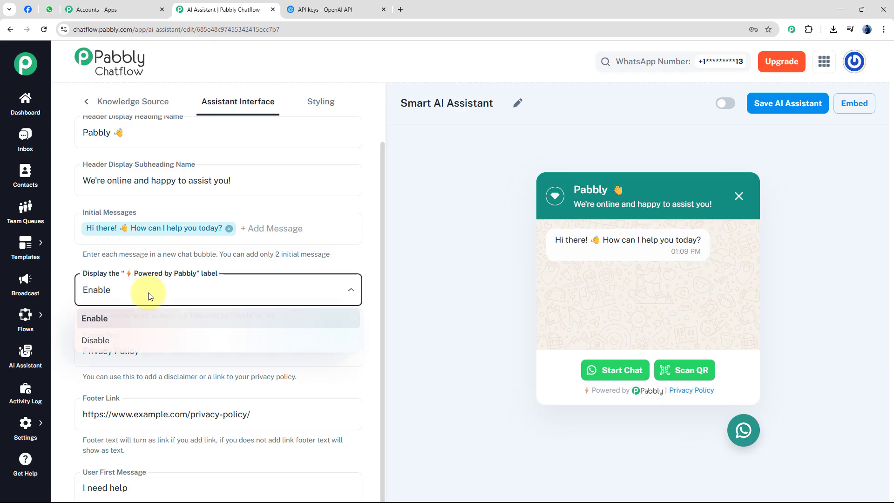
pyautogui.click(93, 341)
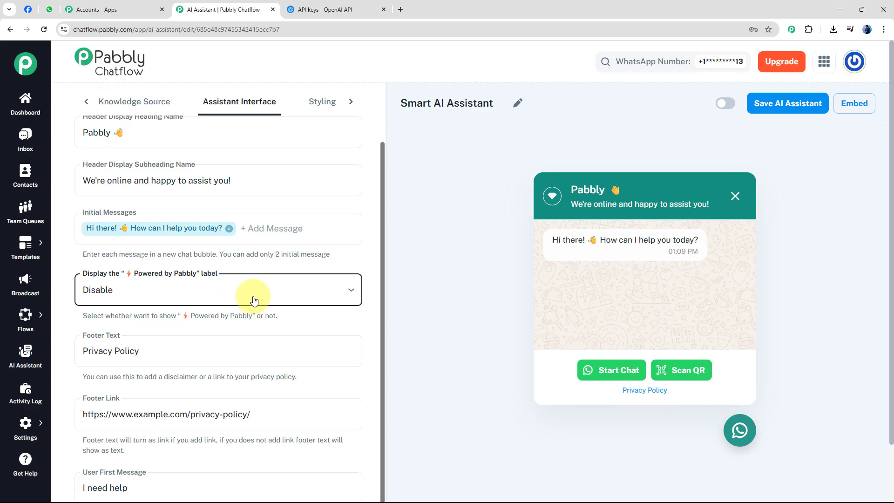
pyautogui.click(150, 285)
pyautogui.click(164, 315)
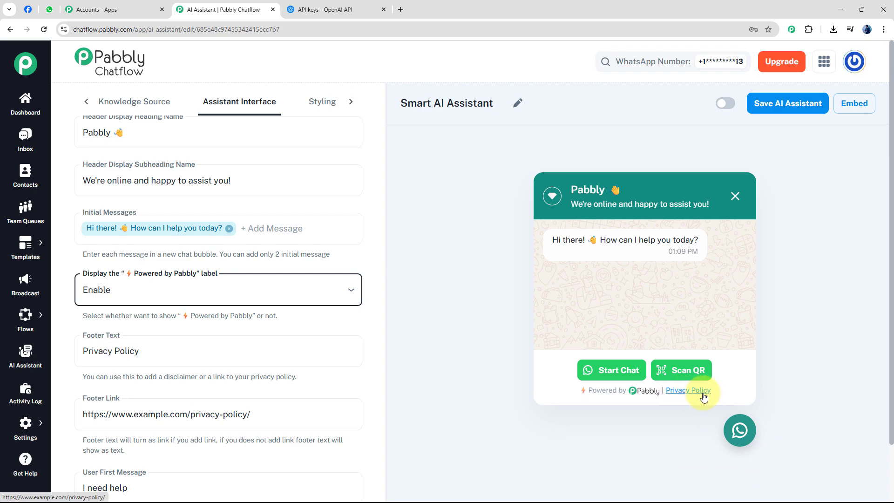
# Step: Examine the Footer Text and Footer Link settings for the chat widget's privacy policy link
pyautogui.click(146, 353)
pyautogui.hotkey('ctrl', 'a')
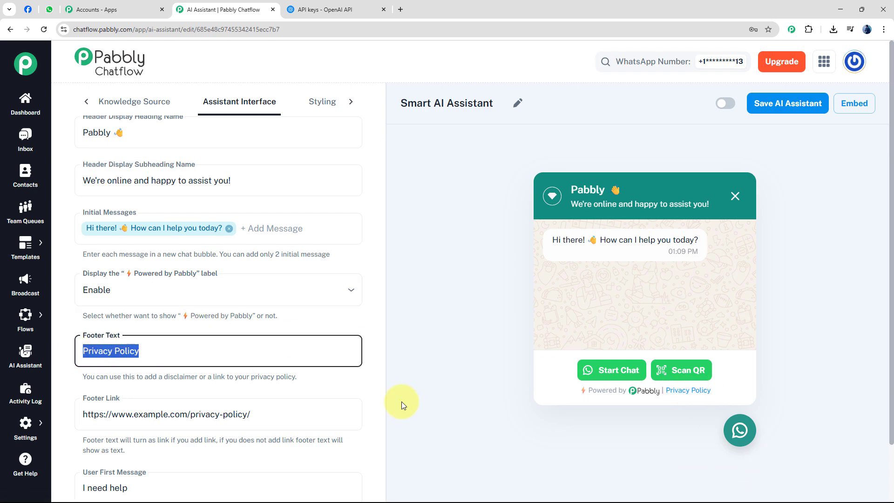
pyautogui.click(243, 358)
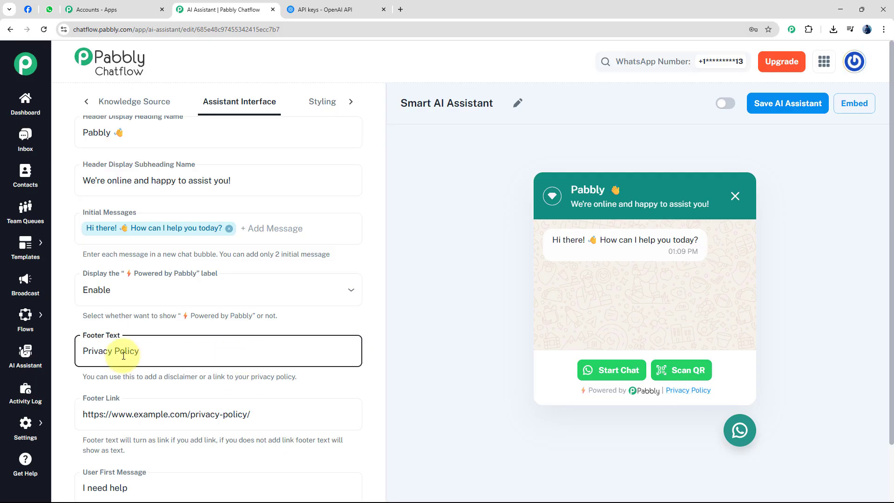
pyautogui.scroll(-2, 164, 355)
pyautogui.click(149, 352)
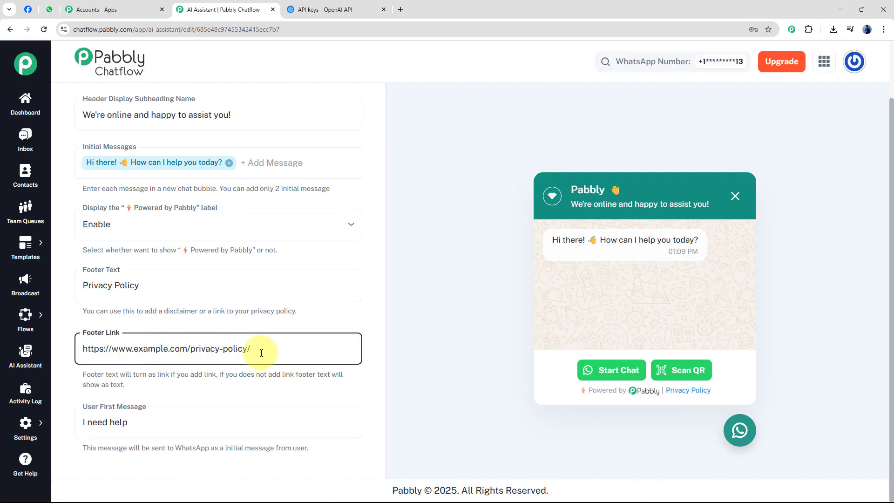
# Step: Examine the privacy policy address in the Footer Link setting and the User First Message setting
pyautogui.moveTo(264, 349); pyautogui.dragTo(53, 353)
pyautogui.click(168, 350)
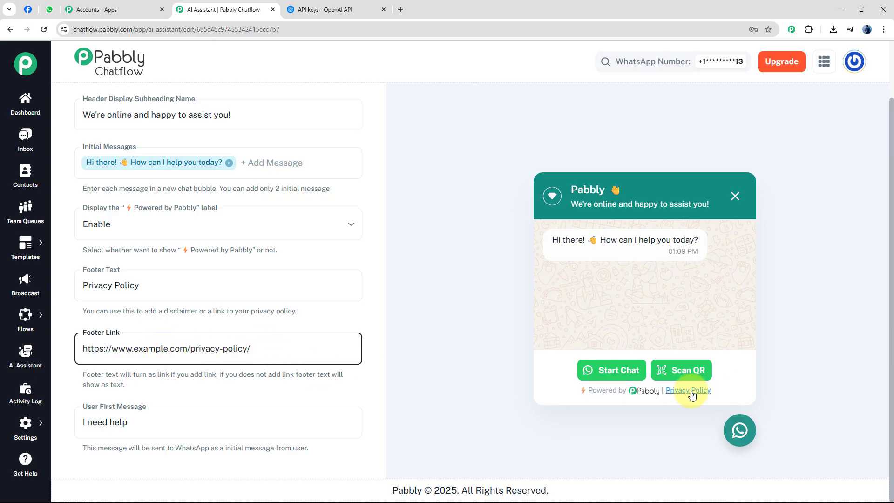
pyautogui.tripleClick(235, 350)
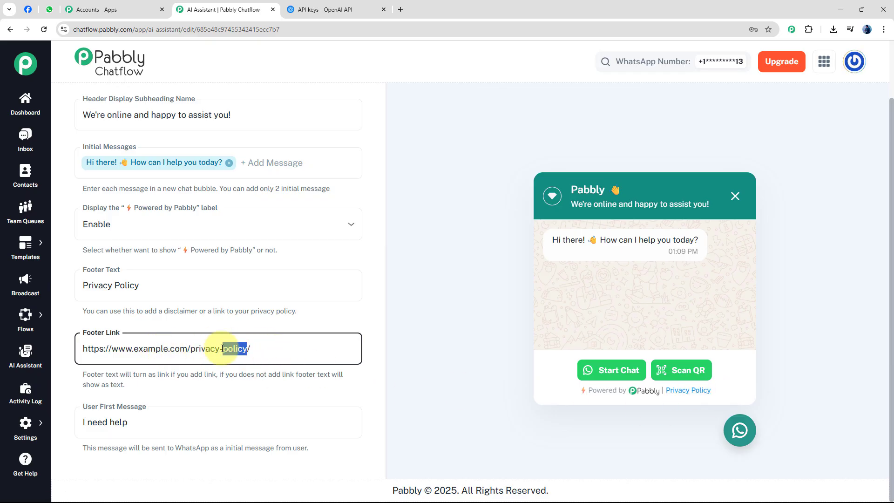
pyautogui.click(285, 351)
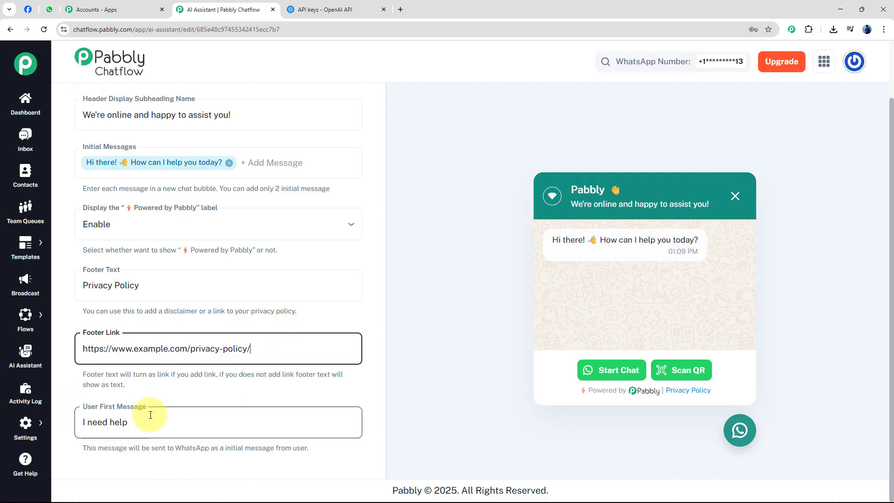
pyautogui.click(172, 425)
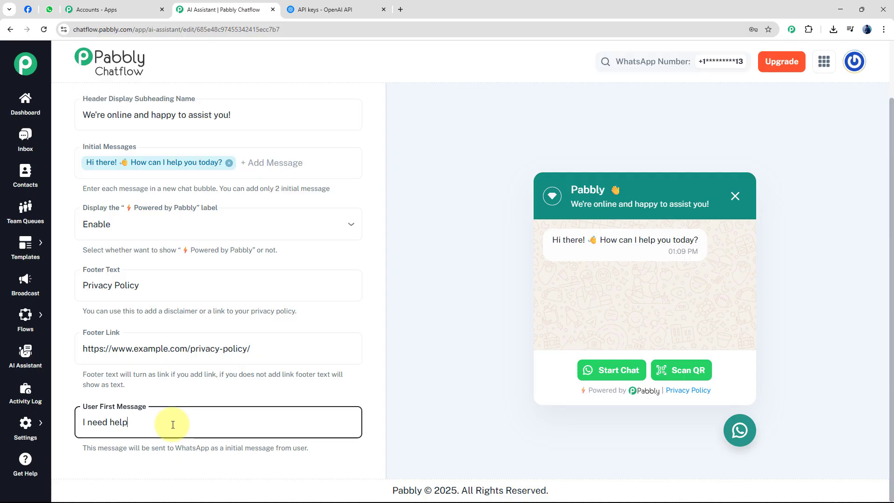
# Step: In the Styling settings, review the available Theme Mode and Assistant Shape options without changing them
pyautogui.scroll(2, 429, 289)
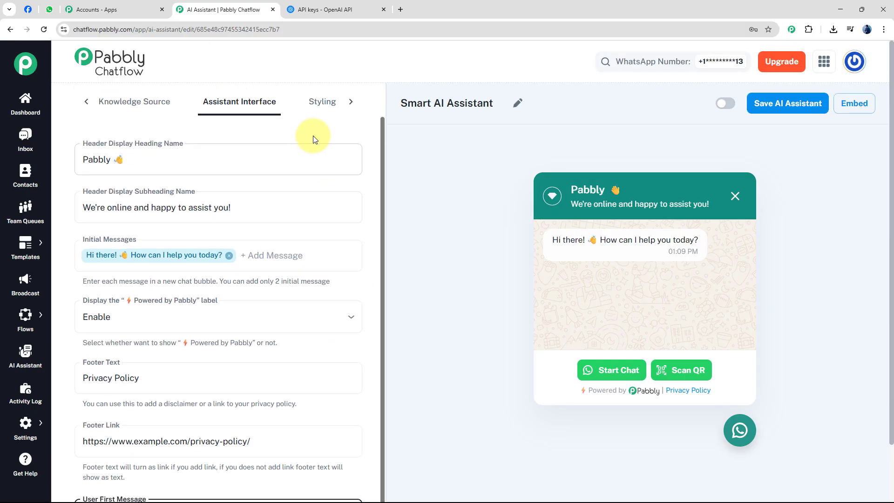
pyautogui.click(324, 106)
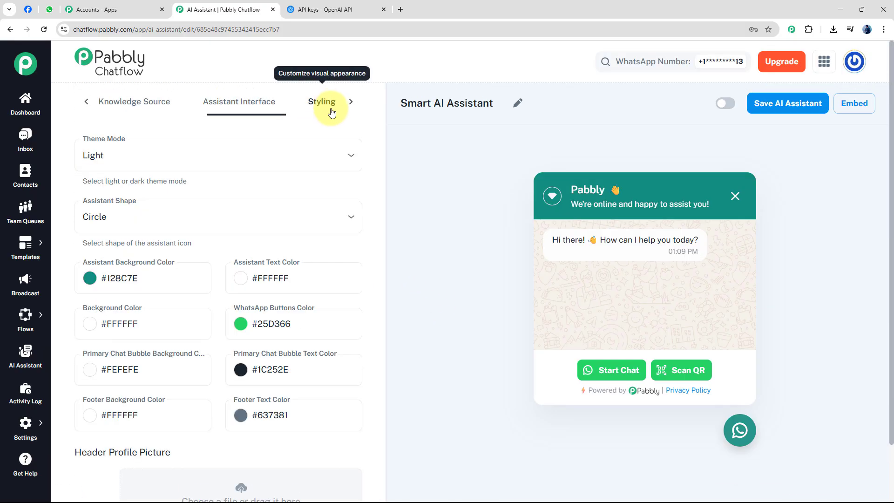
pyautogui.click(116, 155)
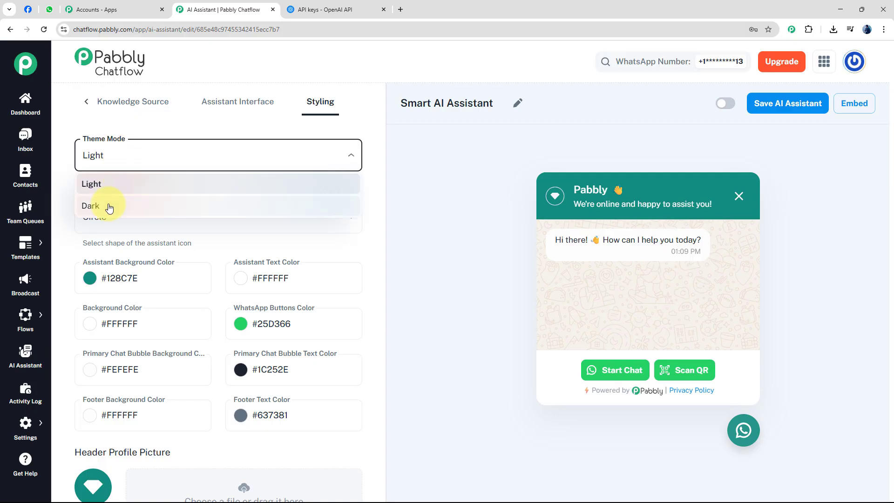
pyautogui.click(176, 154)
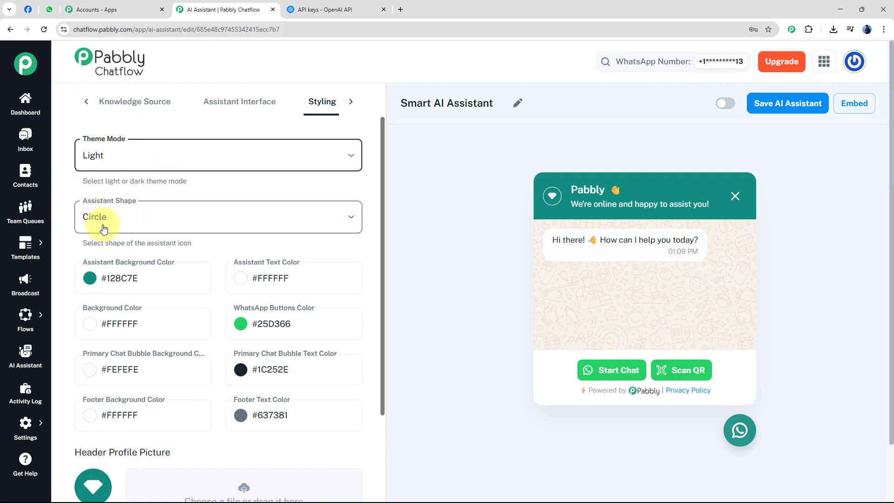
pyautogui.click(150, 222)
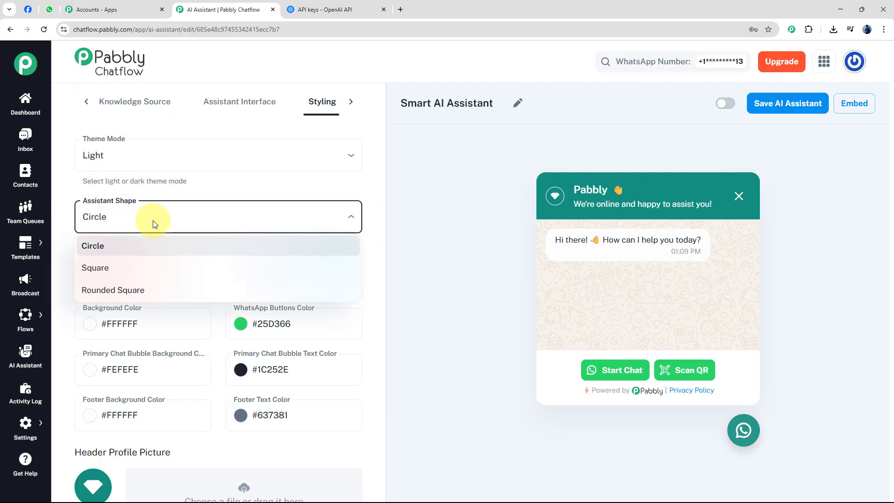
pyautogui.click(61, 180)
# Step: Look through the color settings and the header, assistant and background picture options in the Styling settings
pyautogui.scroll(-5, 135, 325)
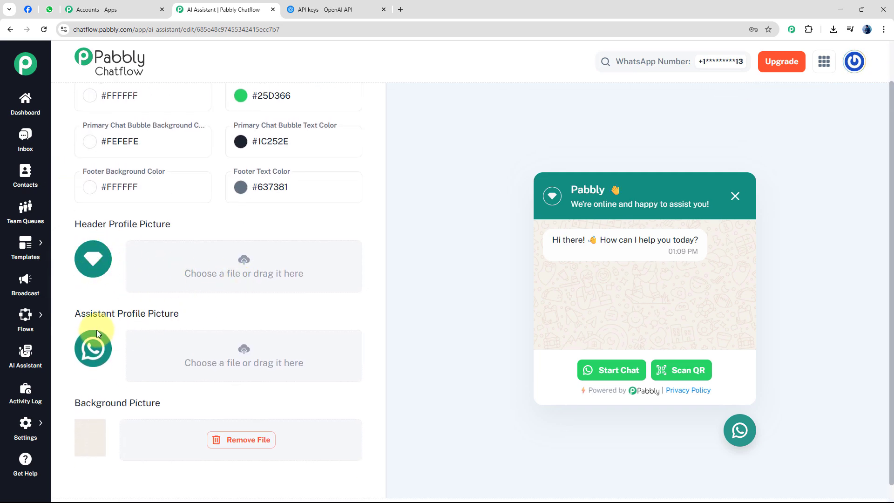
pyautogui.scroll(-1, 269, 359)
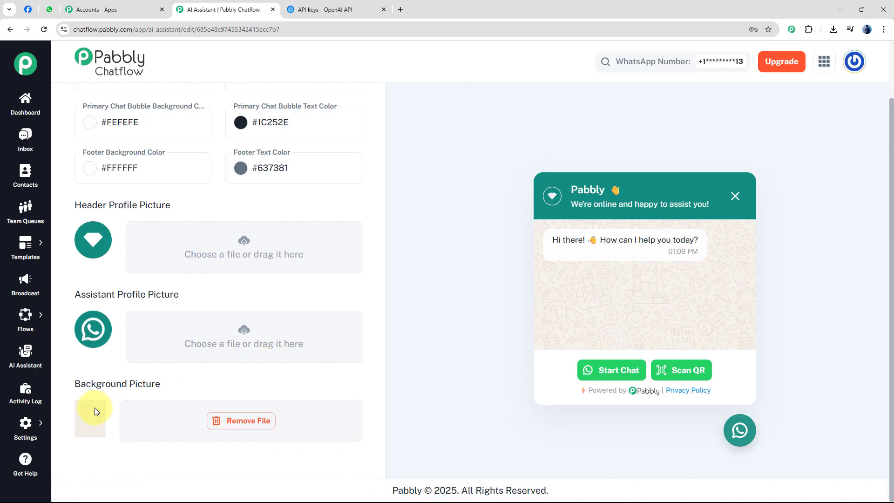
pyautogui.scroll(4, 324, 254)
pyautogui.scroll(2, 320, 253)
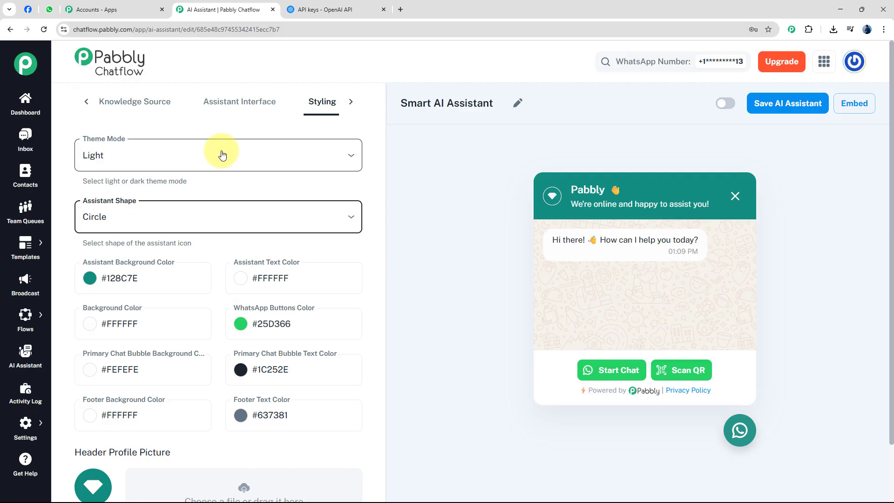
# Step: Activate the Smart AI Assistant and save it
pyautogui.click(726, 104)
pyautogui.click(785, 107)
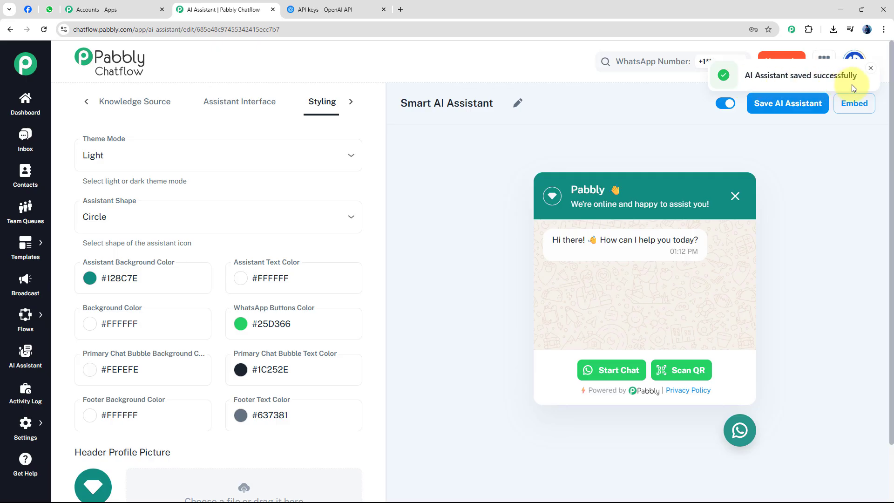
pyautogui.click(870, 68)
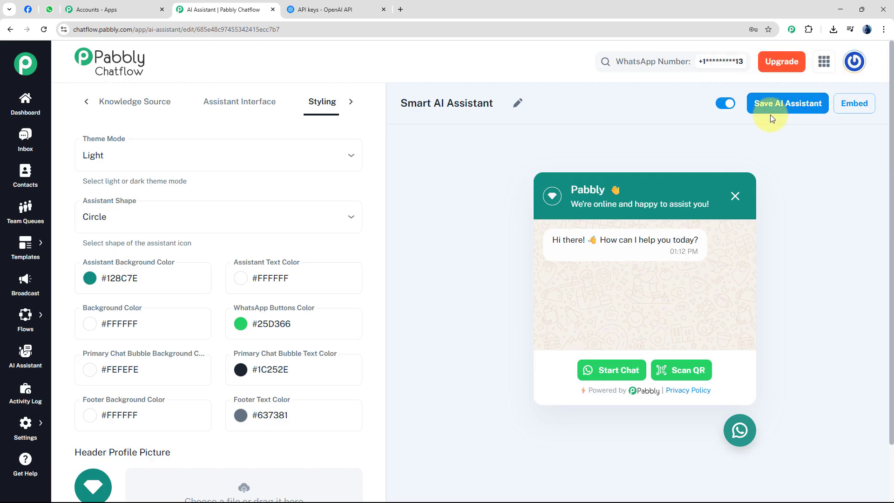
# Step: Open the embed options for the AI assistant and copy the code for the Script embedding type
pyautogui.click(859, 112)
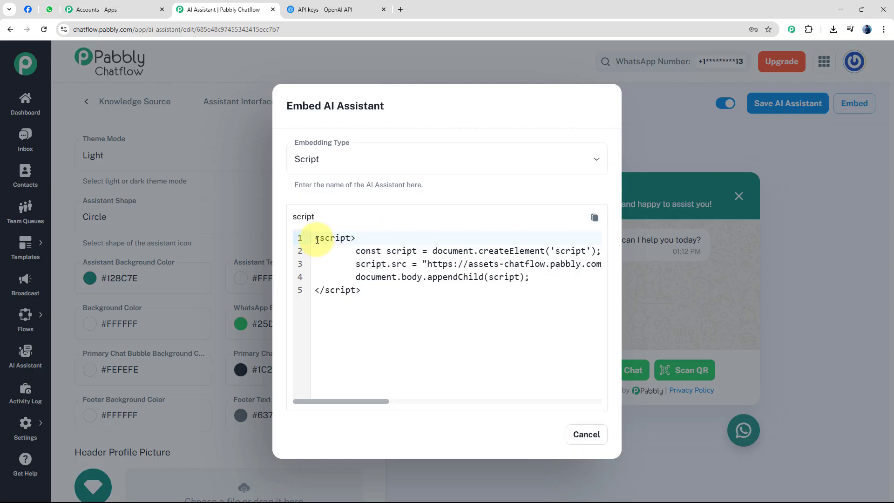
pyautogui.moveTo(317, 240); pyautogui.dragTo(365, 300)
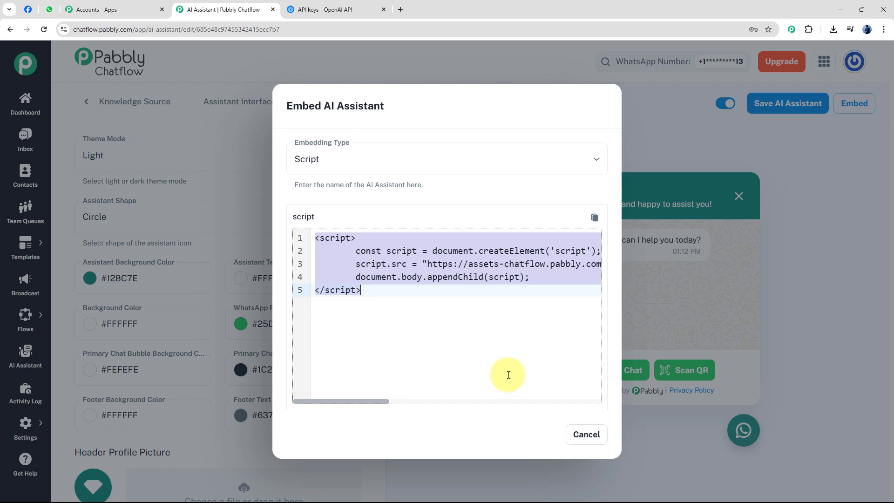
pyautogui.click(596, 220)
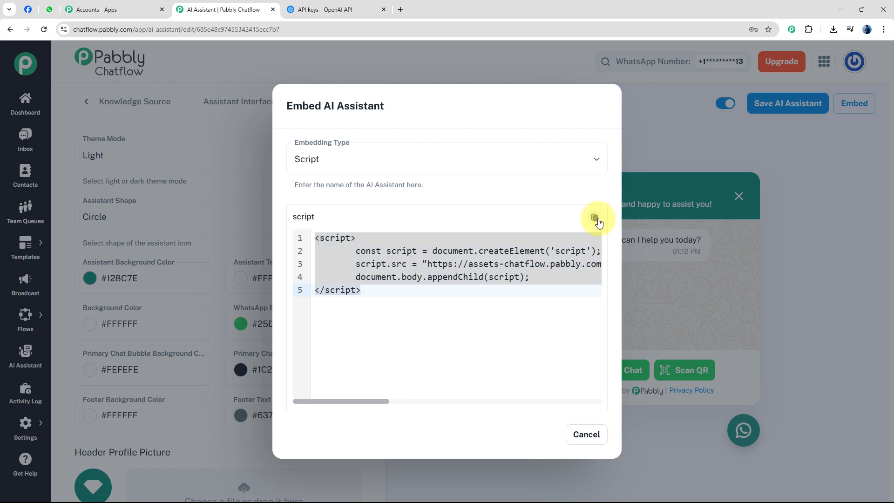
pyautogui.doubleClick(396, 182)
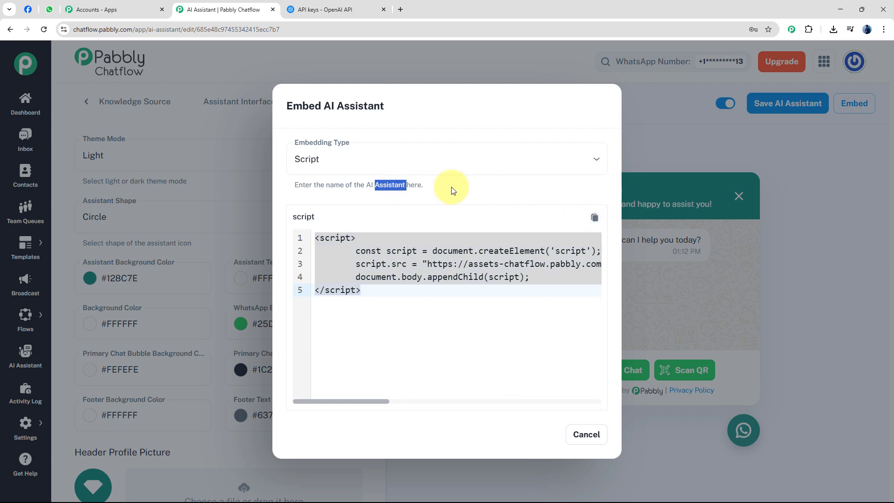
pyautogui.click(465, 188)
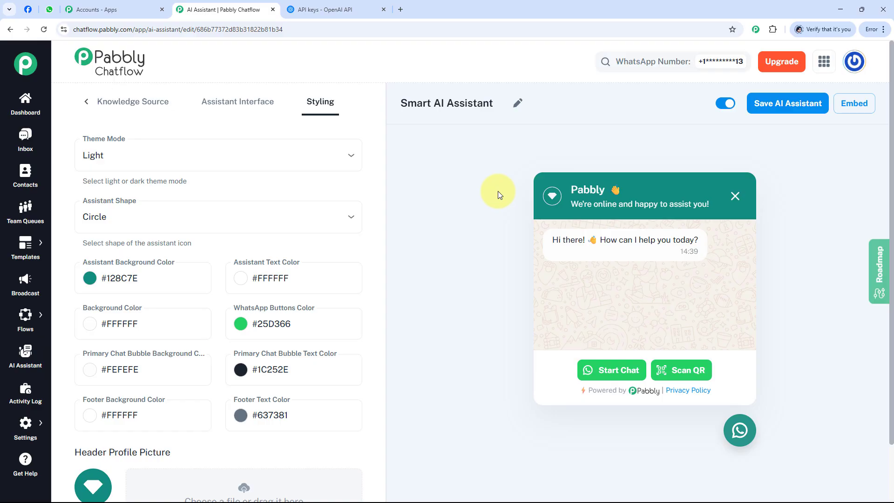
# Step: Switch to WhatsApp Web and send "How do I transfer my website to Amazing Host?" to the Amazing Hosting Company chat
pyautogui.click(49, 9)
pyautogui.hotkey('ctrl', 'v')
pyautogui.press('Return')
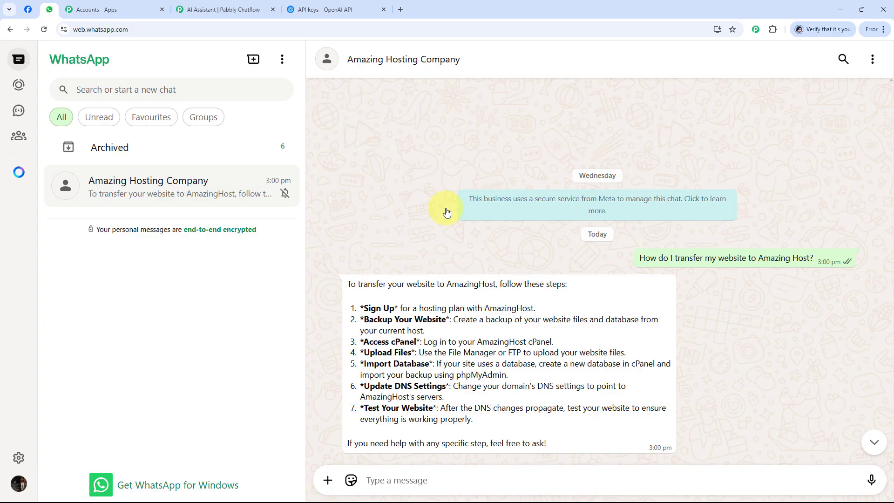
# Step: Send the reply "Okay" in the Amazing Hosting Company chat and return to the AI assistant's page in Pabbly Chatflow
pyautogui.click(421, 480)
pyautogui.write('O')
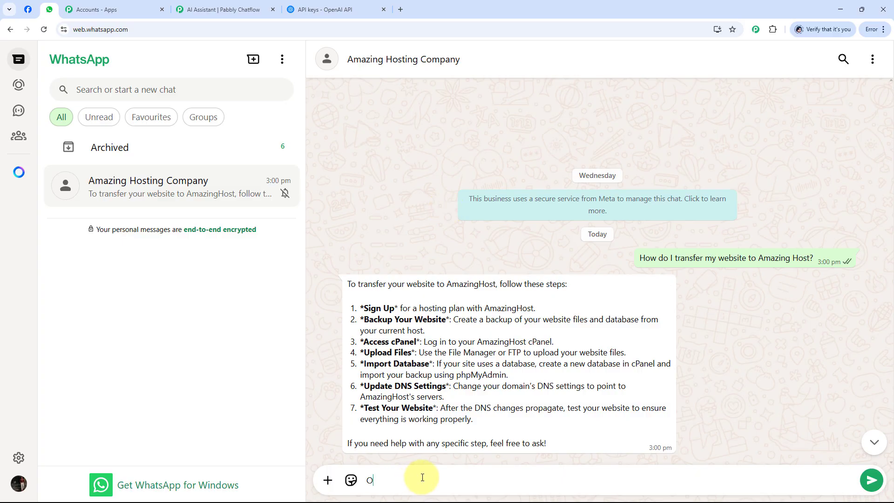
pyautogui.write('kay')
pyautogui.press('Return')
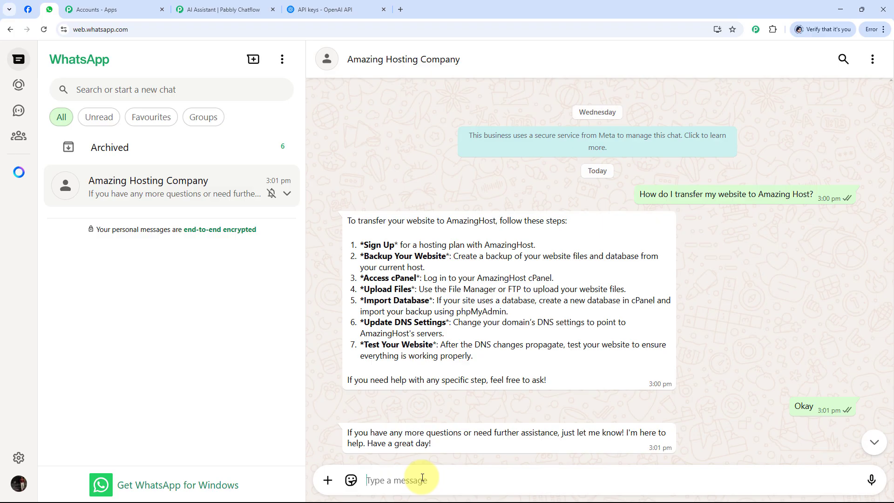
pyautogui.click(200, 10)
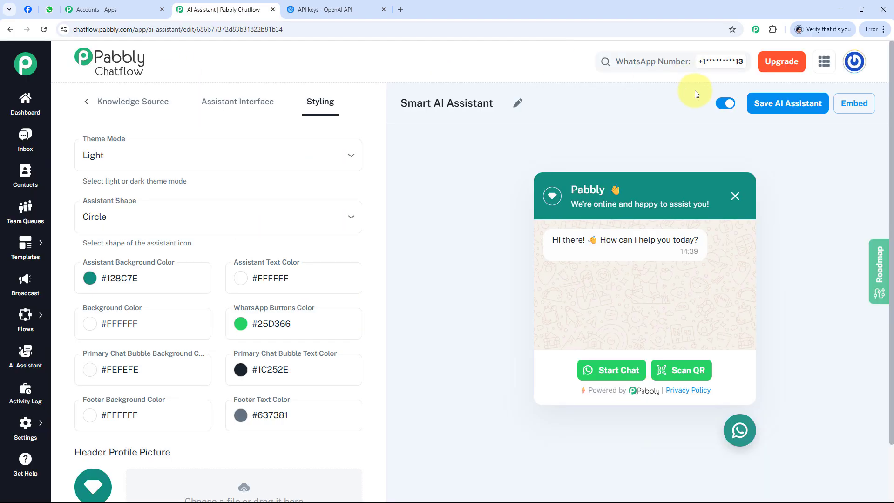